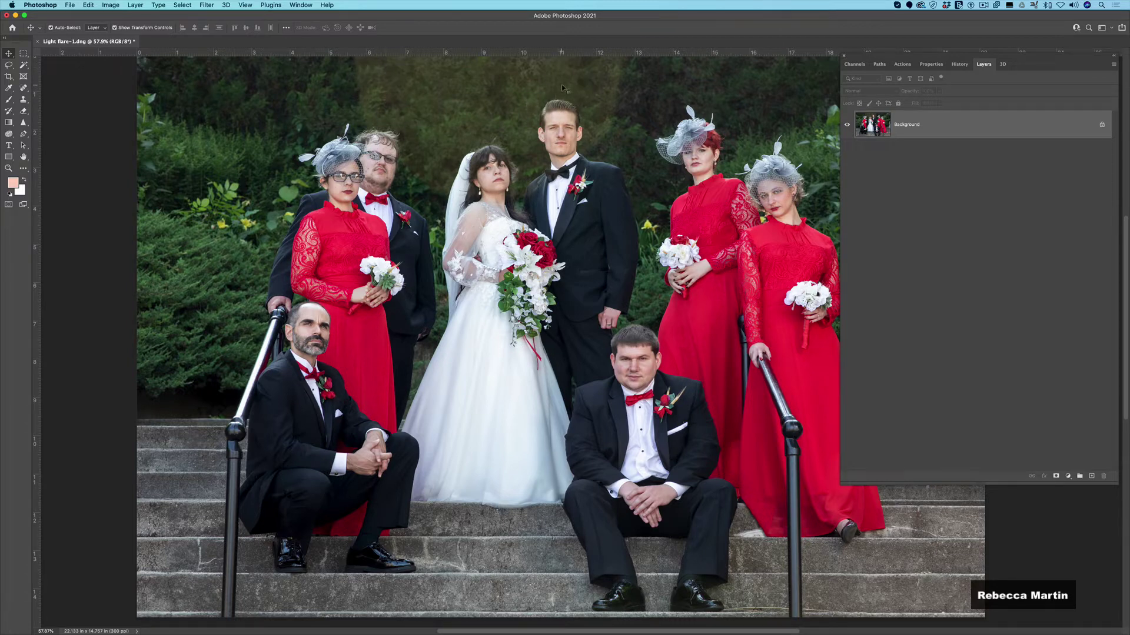
{"action": "scroll", "coordinate": [563, 87], "scroll_direction": "up", "scroll_amount": 3}
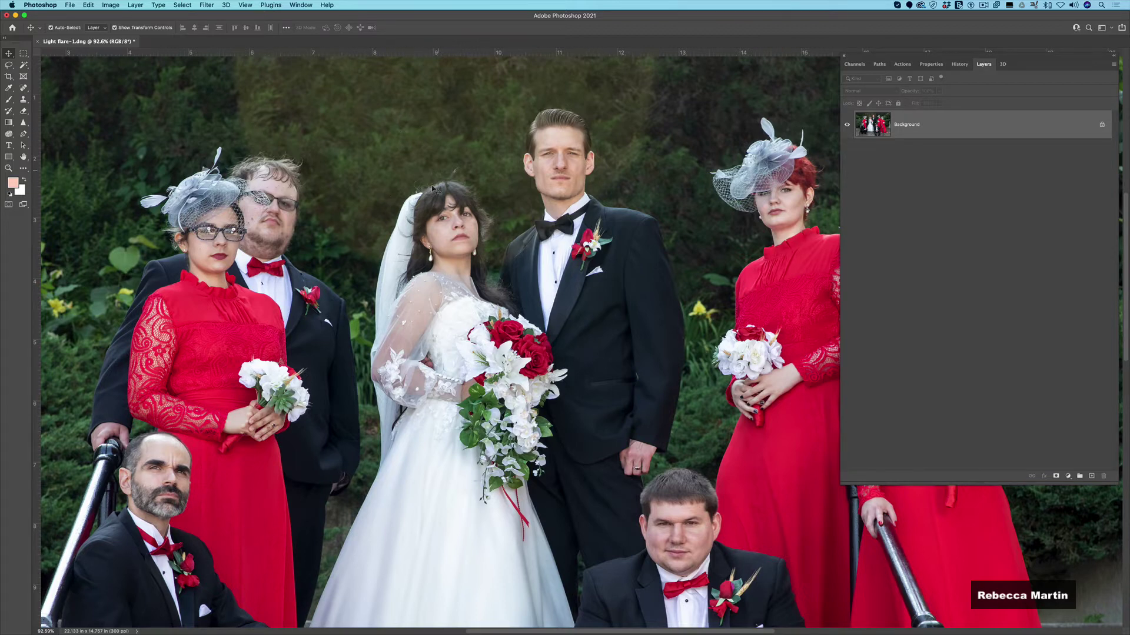
{"action": "key", "text": "super+0"}
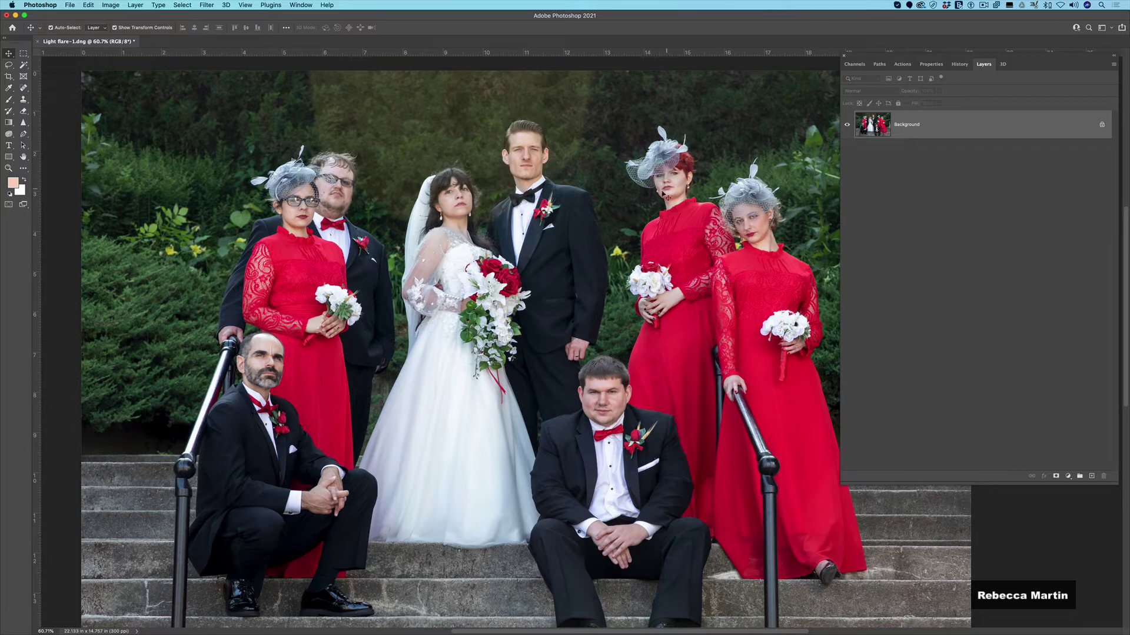
{"action": "scroll", "coordinate": [522, 156], "scroll_direction": "up", "scroll_amount": 5}
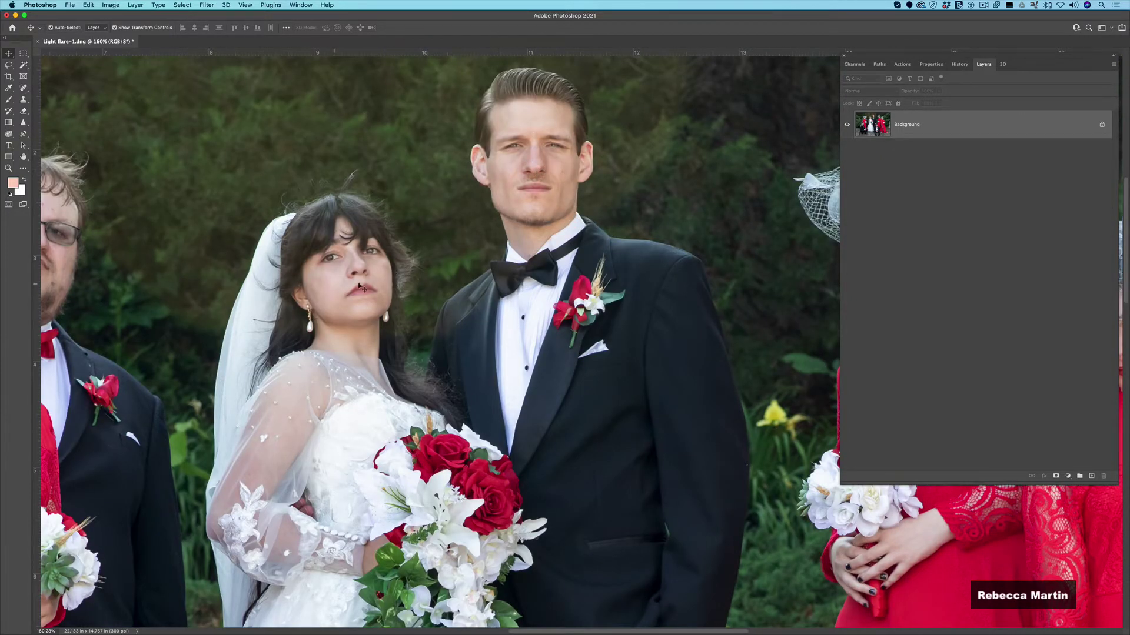
{"action": "scroll", "coordinate": [425, 259], "scroll_direction": "down", "scroll_amount": 3}
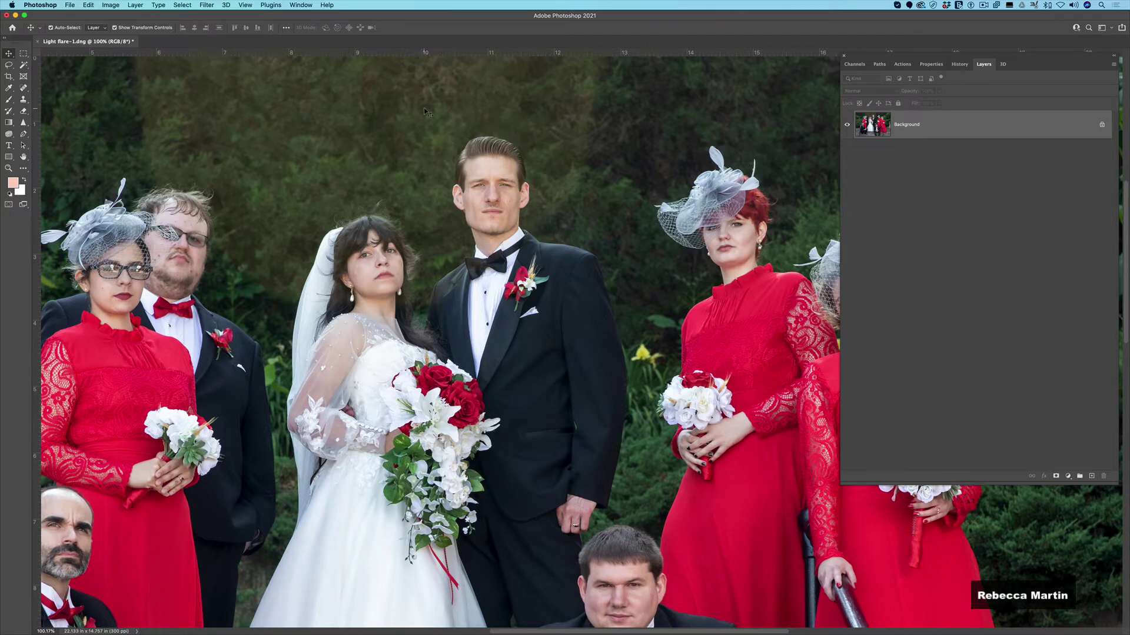
{"action": "scroll", "coordinate": [424, 110], "scroll_direction": "down", "scroll_amount": 3}
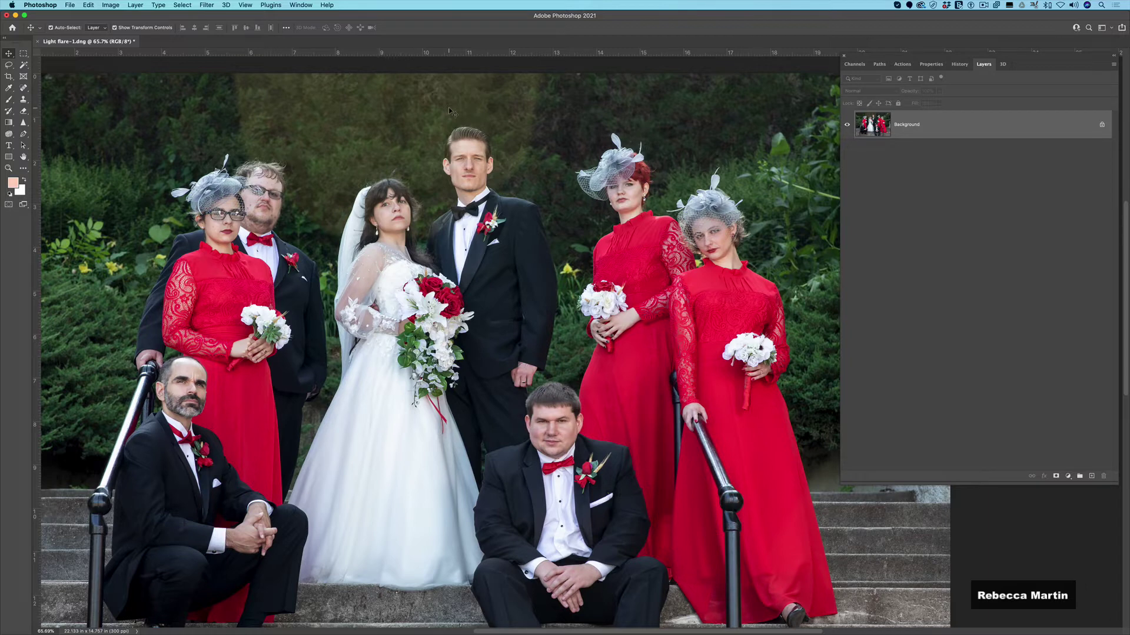
Step: Add a Hue/Saturation adjustment layer above the wedding photo, leaving it on the Master range
{"action": "left_click", "coordinate": [1068, 476]}
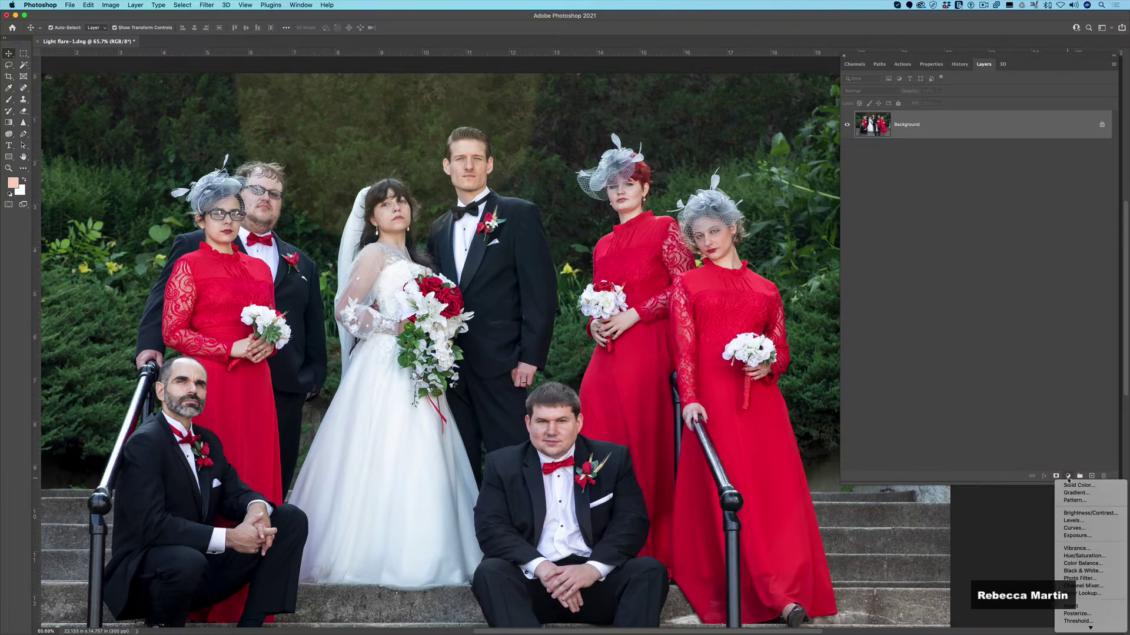
{"action": "left_click", "coordinate": [1075, 557]}
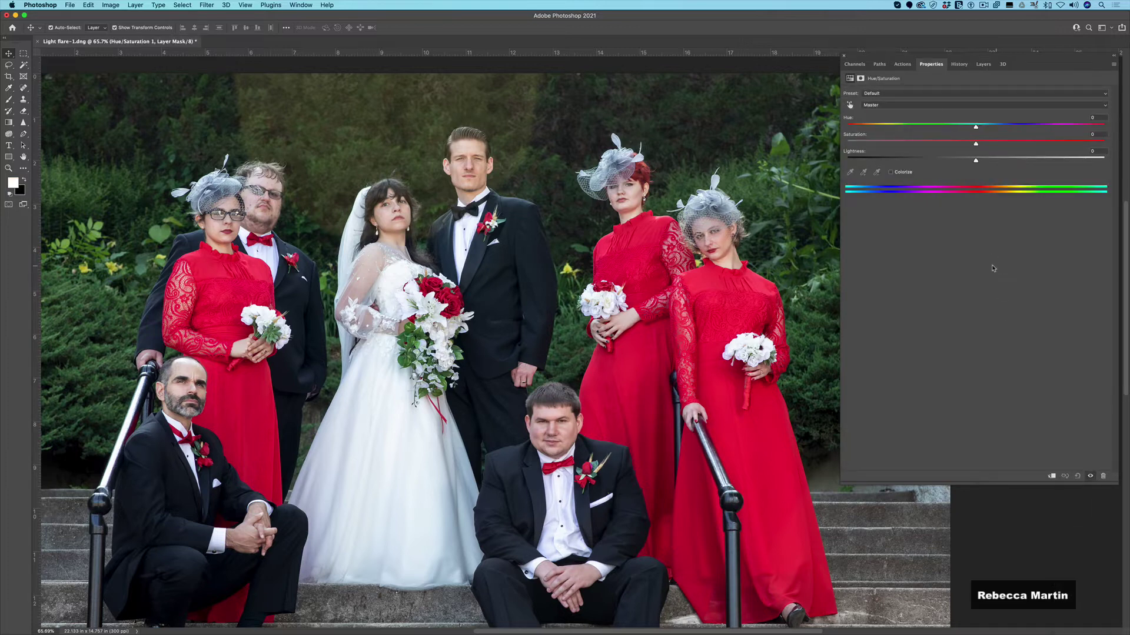
{"action": "left_click", "coordinate": [883, 107]}
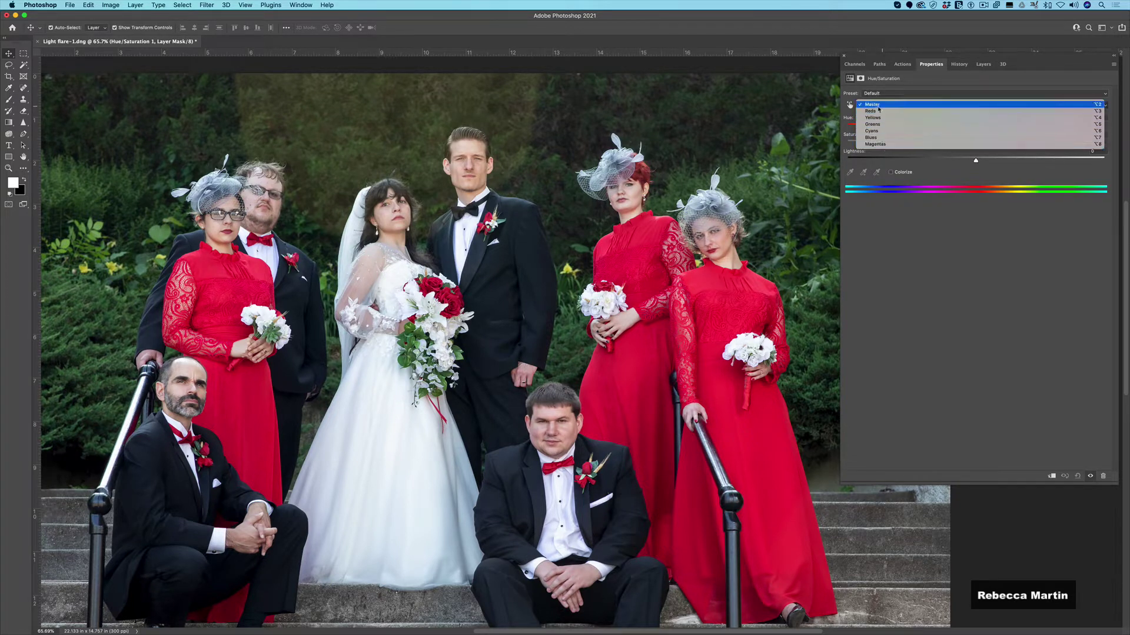
{"action": "left_click", "coordinate": [878, 106]}
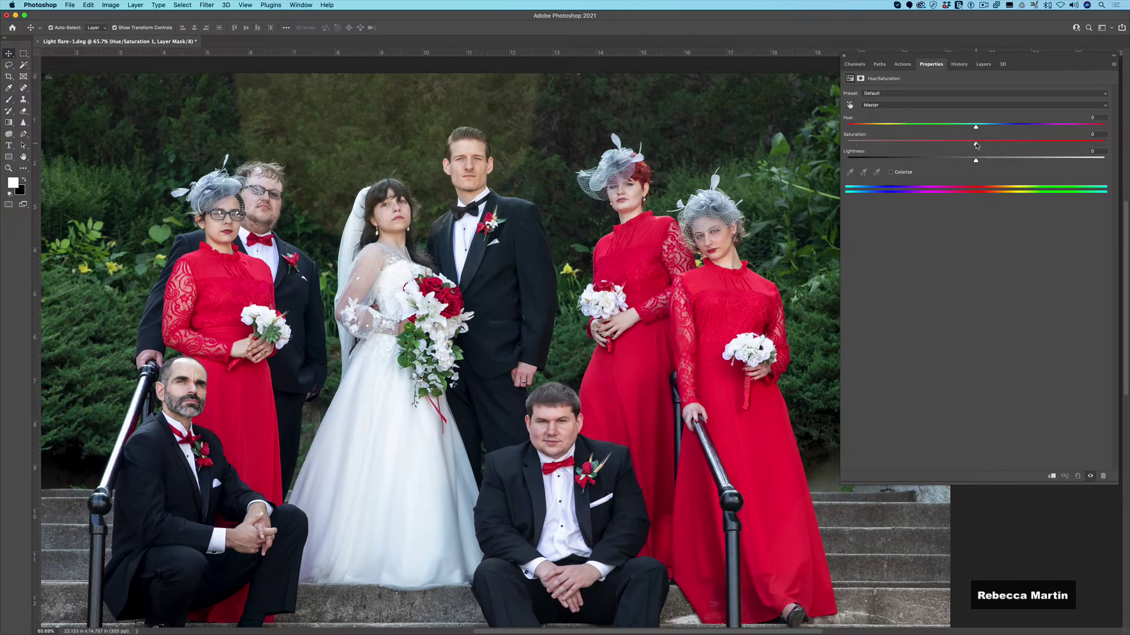
{"action": "left_click_drag", "start_coordinate": [1004, 147], "coordinate": [978, 147]}
Step: Sample the groom's skin with the targeted adjustment tool and exaggerate the Reds with Saturation +100 and Hue +180
{"action": "left_click", "coordinate": [849, 105]}
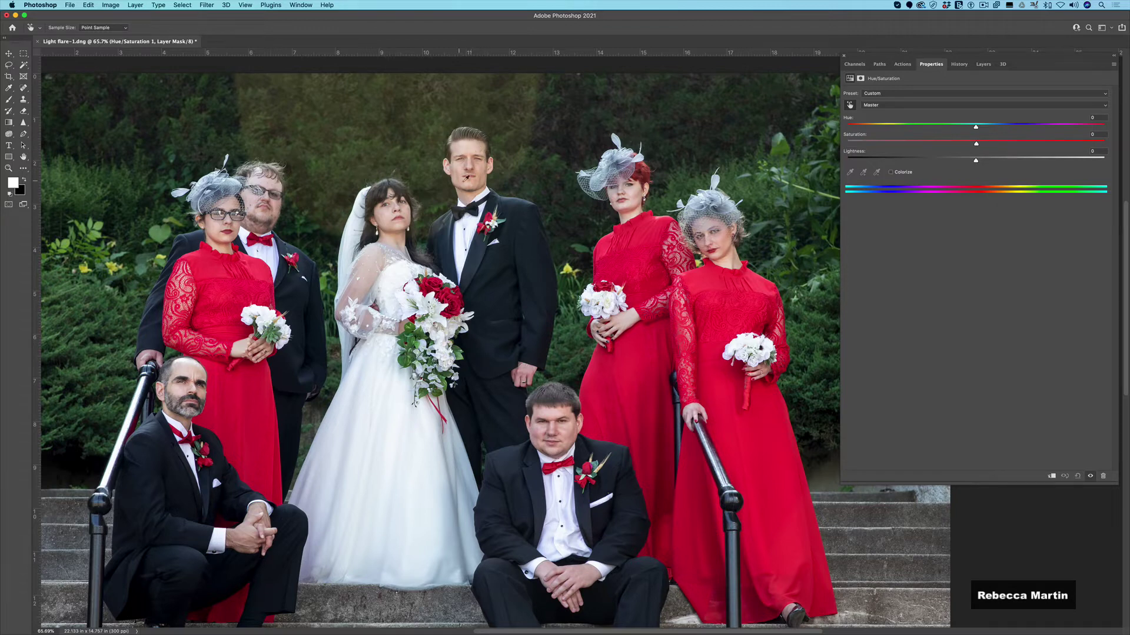
{"action": "left_click", "coordinate": [469, 149]}
{"action": "left_click_drag", "start_coordinate": [975, 144], "coordinate": [1123, 145]}
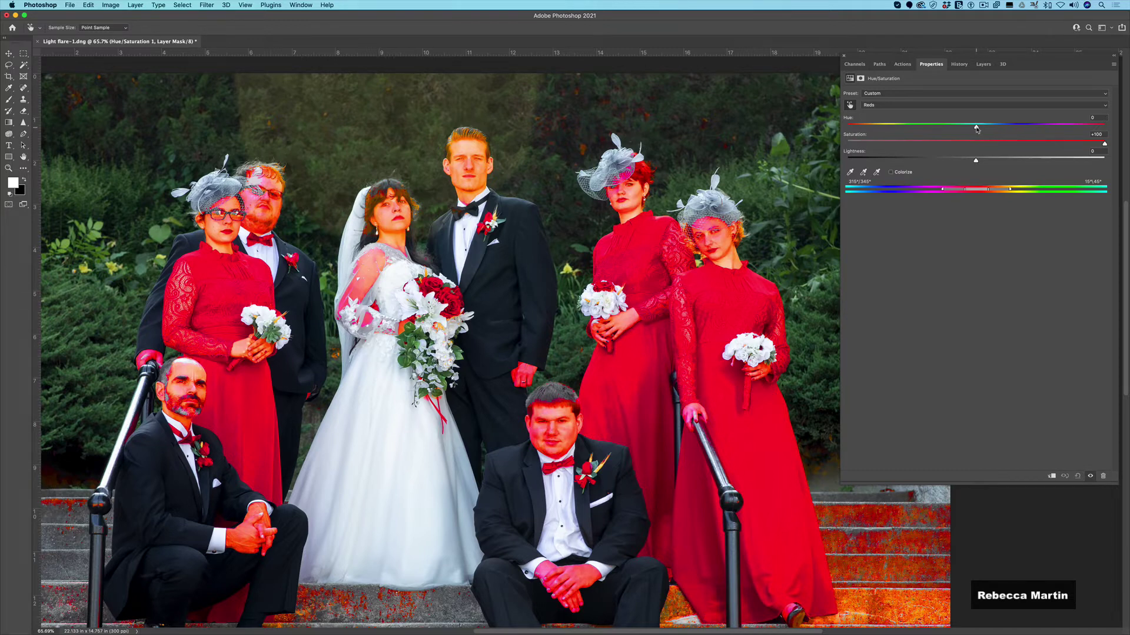
{"action": "left_click_drag", "start_coordinate": [975, 129], "coordinate": [1124, 127]}
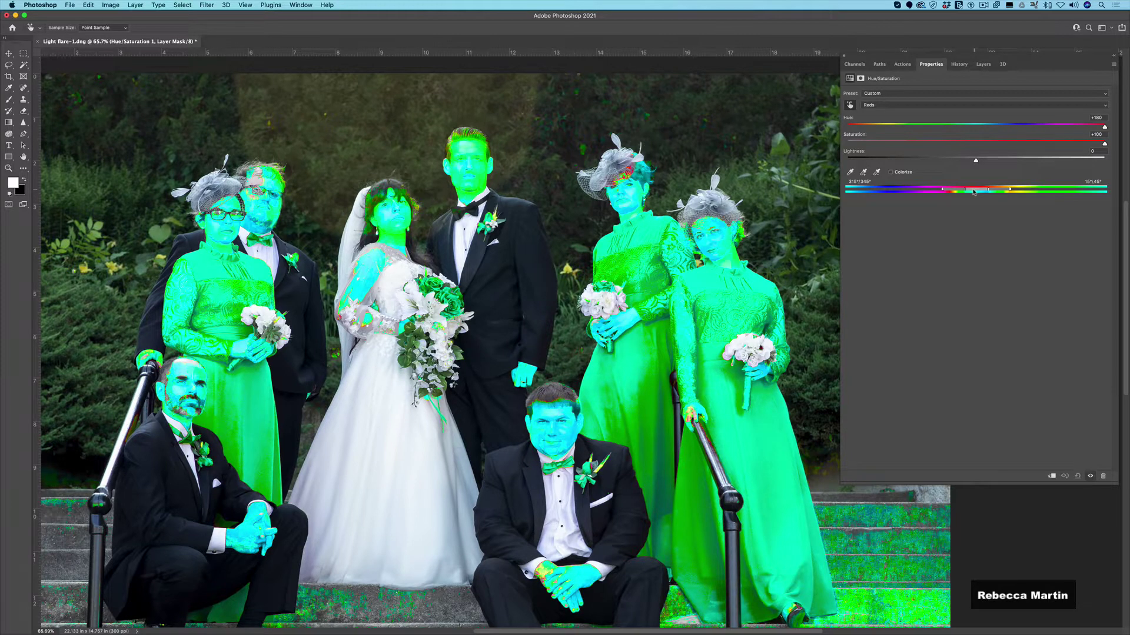
Step: Shift the Reds range slightly to 312°/341° and 12°\41°, and return its Saturation to 0
{"action": "mouse_move", "coordinate": [974, 192]}
{"action": "left_mouse_down"}
{"action": "mouse_move", "coordinate": [950, 193]}
{"action": "mouse_move", "coordinate": [973, 193]}
{"action": "left_mouse_up"}
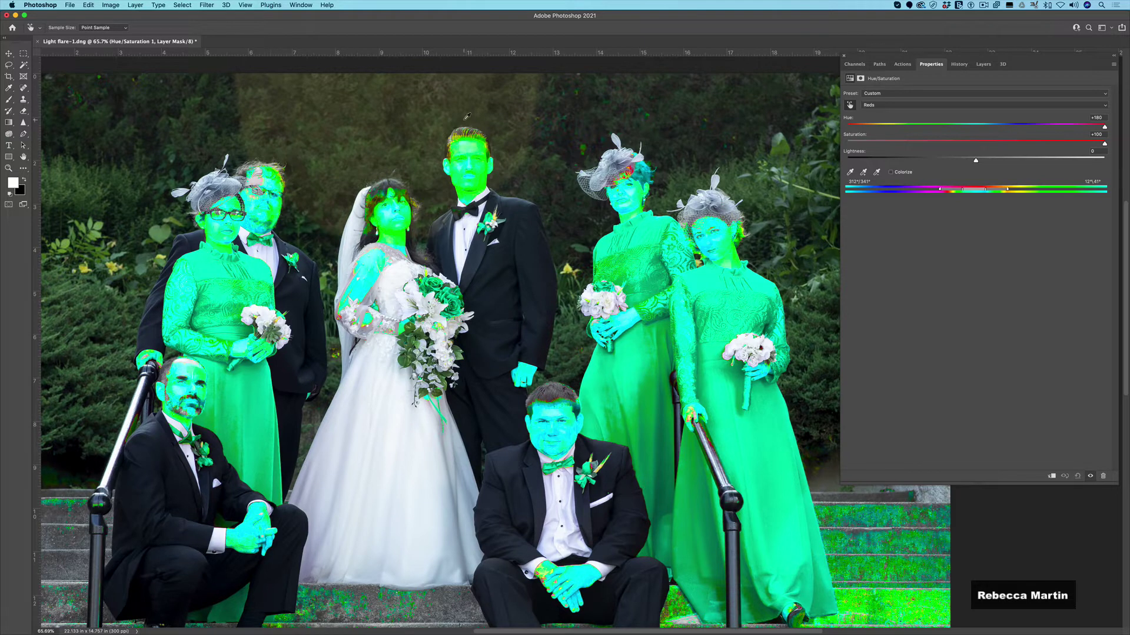
{"action": "left_click", "coordinate": [974, 143]}
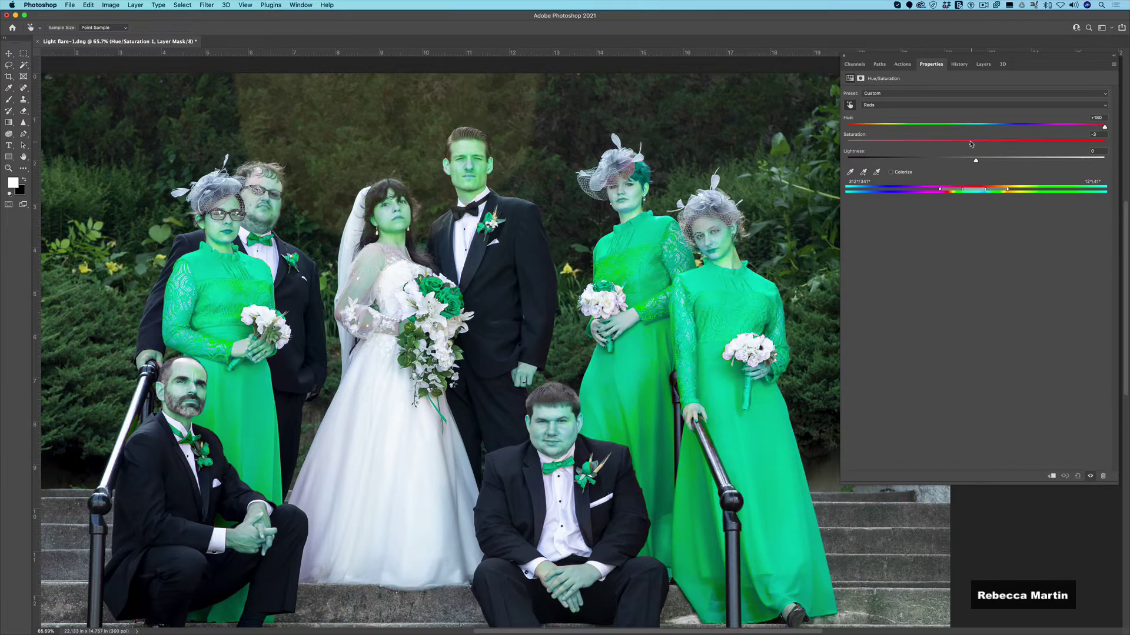
{"action": "left_click_drag", "start_coordinate": [968, 144], "coordinate": [975, 143]}
Step: Bring the Reds Hue down to -20, judging the shift on the bride's and groom's faces
{"action": "left_click_drag", "start_coordinate": [1105, 127], "coordinate": [973, 127]}
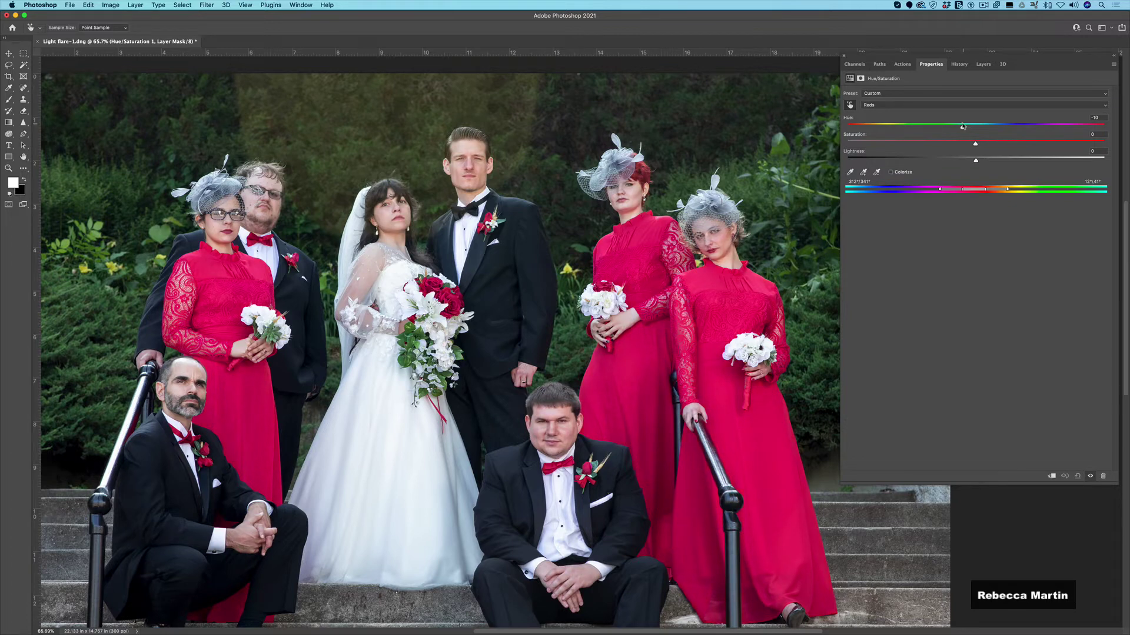
{"action": "scroll", "coordinate": [464, 146], "scroll_direction": "up", "scroll_amount": 5}
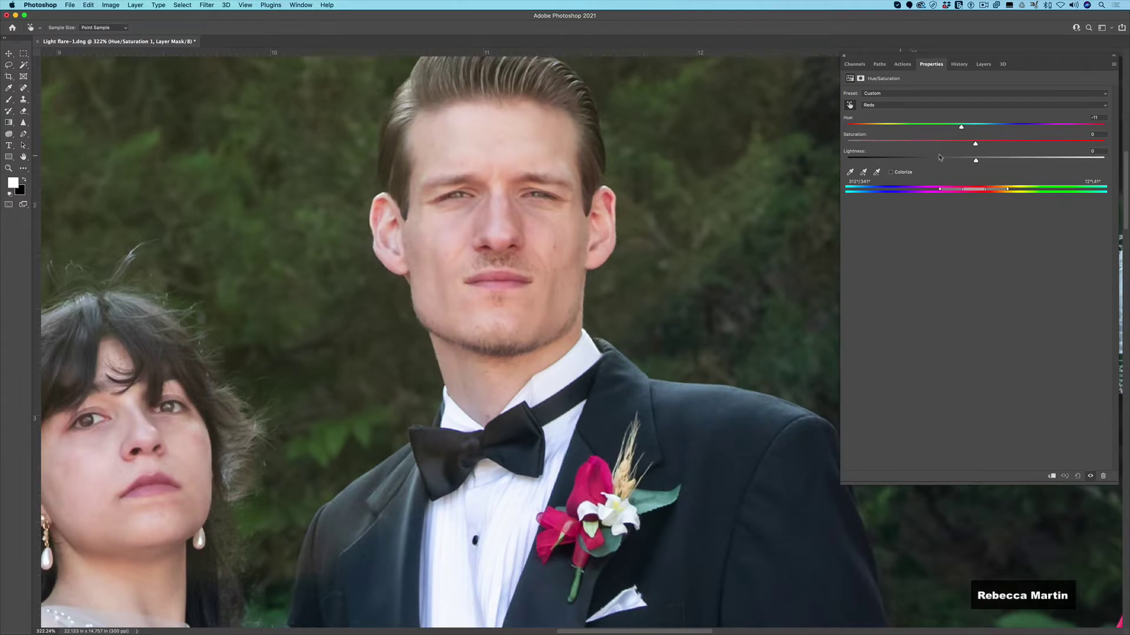
{"action": "mouse_move", "coordinate": [962, 128]}
{"action": "left_mouse_down"}
{"action": "mouse_move", "coordinate": [981, 130]}
{"action": "mouse_move", "coordinate": [874, 130]}
{"action": "mouse_move", "coordinate": [950, 130]}
{"action": "left_mouse_up"}
{"action": "left_click_drag", "start_coordinate": [949, 130], "coordinate": [948, 129]}
{"action": "scroll", "coordinate": [503, 209], "scroll_direction": "down", "scroll_amount": 5}
{"action": "scroll", "coordinate": [504, 209], "scroll_direction": "down", "scroll_amount": 4}
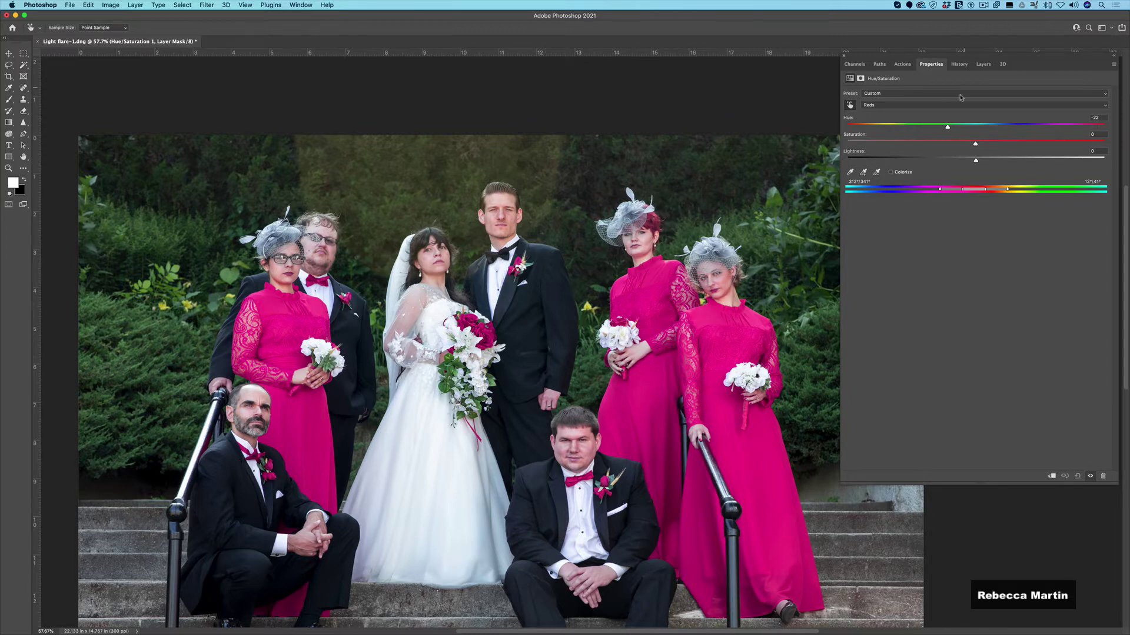
{"action": "left_click_drag", "start_coordinate": [950, 130], "coordinate": [951, 131]}
Step: Invert the Hue/Saturation layer mask to black and select the Brush tool
{"action": "left_click", "coordinate": [982, 65]}
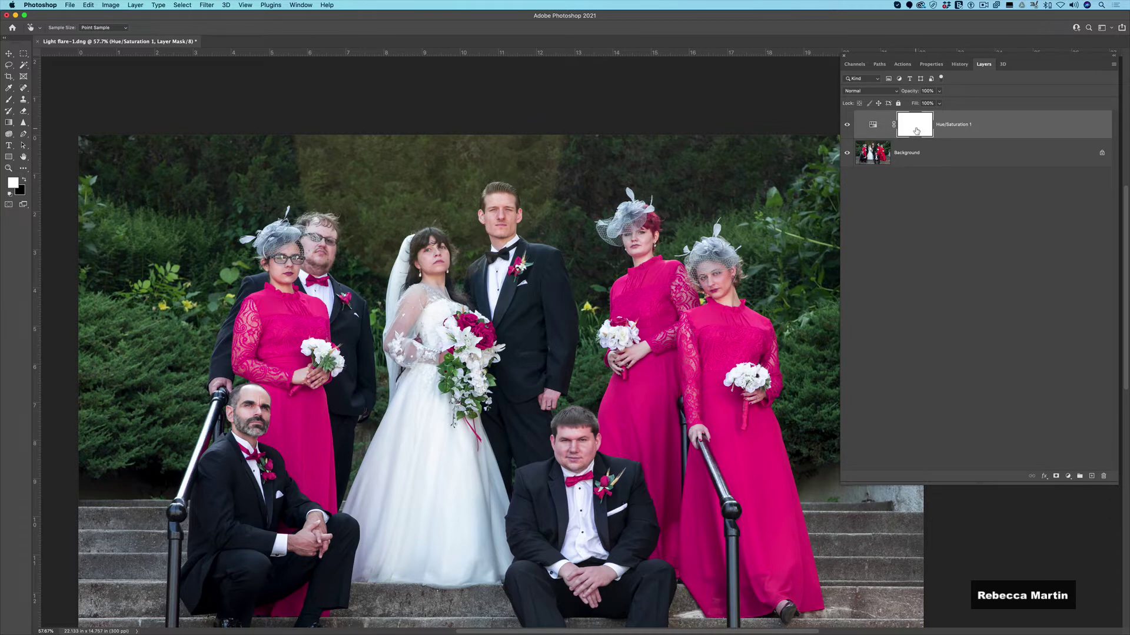
{"action": "key", "text": "super+i"}
{"action": "left_click", "coordinate": [8, 100]}
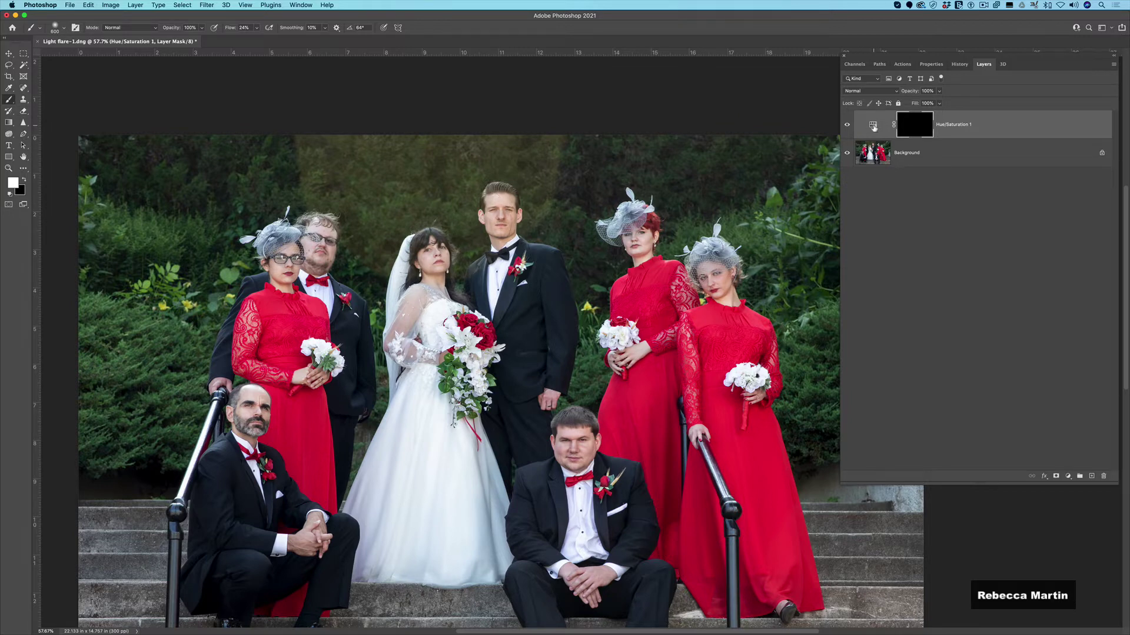
Step: Reduce the brush size, adjust its flow, and paint white on the mask over the groom's face
{"action": "scroll", "coordinate": [498, 219], "scroll_direction": "up", "scroll_amount": 5}
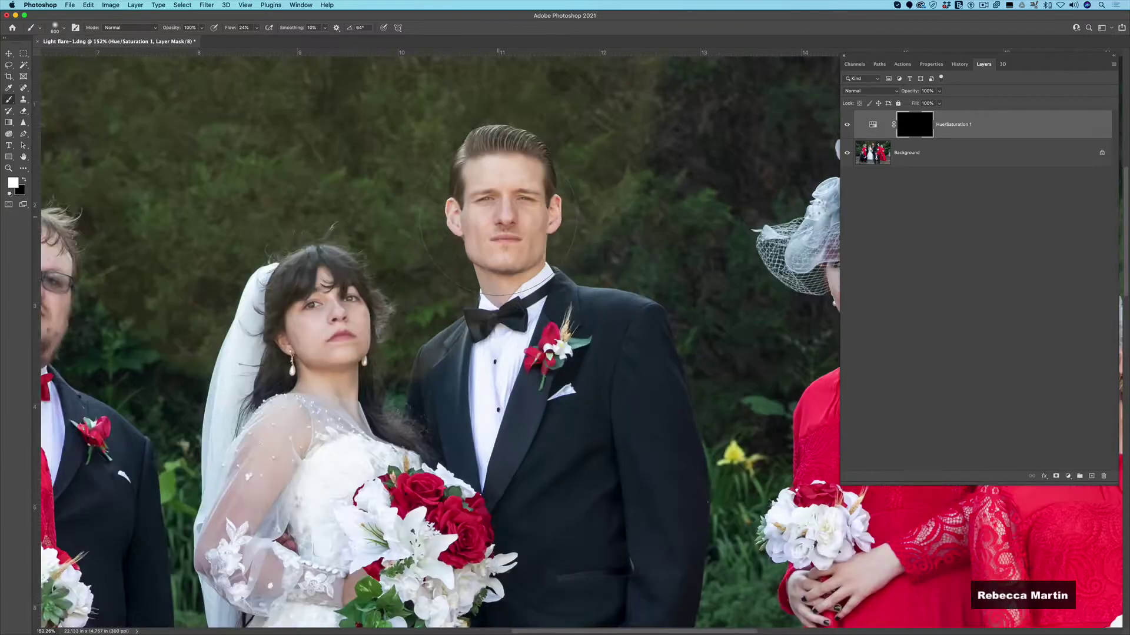
{"action": "key", "text": "bracketleft"}
{"action": "key", "text": "bracketleft"}
{"action": "key", "text": "bracketleft"}
{"action": "key", "text": "bracketleft"}
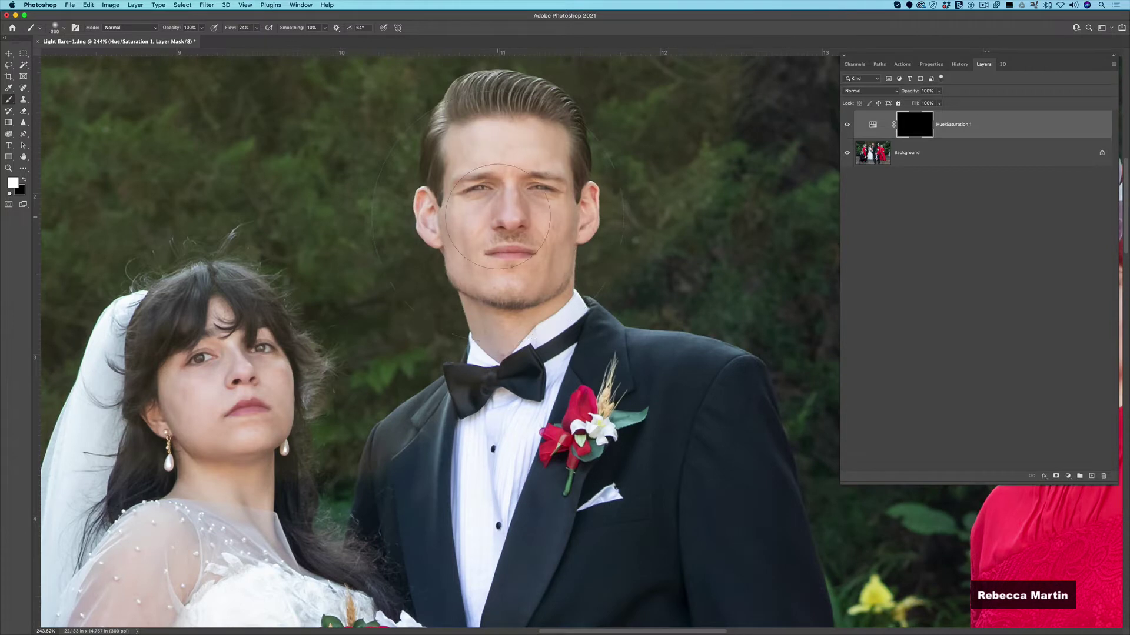
{"action": "left_click", "coordinate": [256, 28]}
{"action": "left_click_drag", "start_coordinate": [250, 39], "coordinate": [253, 39]}
{"action": "mouse_move", "coordinate": [474, 200]}
{"action": "left_mouse_down"}
{"action": "mouse_move", "coordinate": [478, 154]}
{"action": "mouse_move", "coordinate": [495, 183]}
{"action": "mouse_move", "coordinate": [529, 189]}
{"action": "mouse_move", "coordinate": [499, 284]}
{"action": "mouse_move", "coordinate": [497, 319]}
{"action": "mouse_move", "coordinate": [517, 318]}
{"action": "mouse_move", "coordinate": [548, 219]}
{"action": "mouse_move", "coordinate": [545, 148]}
{"action": "mouse_move", "coordinate": [506, 102]}
{"action": "mouse_move", "coordinate": [478, 100]}
{"action": "mouse_move", "coordinate": [424, 175]}
{"action": "mouse_move", "coordinate": [417, 227]}
{"action": "mouse_move", "coordinate": [478, 263]}
{"action": "mouse_move", "coordinate": [520, 255]}
{"action": "mouse_move", "coordinate": [511, 175]}
{"action": "mouse_move", "coordinate": [472, 230]}
{"action": "mouse_move", "coordinate": [523, 233]}
{"action": "mouse_move", "coordinate": [547, 177]}
{"action": "mouse_move", "coordinate": [520, 115]}
{"action": "mouse_move", "coordinate": [487, 119]}
{"action": "mouse_move", "coordinate": [512, 175]}
{"action": "left_mouse_up"}
Step: Reduce the brush to 125 px and paint the skin correction onto the bride's face
{"action": "key", "text": "bracketleft"}
{"action": "key", "text": "bracketleft"}
{"action": "key", "text": "bracketleft"}
{"action": "left_click_drag", "start_coordinate": [233, 443], "coordinate": [249, 458]}
Step: Set the brush flow to 26% and build up the mask over the bride's and groom's faces
{"action": "left_click", "coordinate": [257, 29]}
{"action": "left_click_drag", "start_coordinate": [258, 40], "coordinate": [263, 40]}
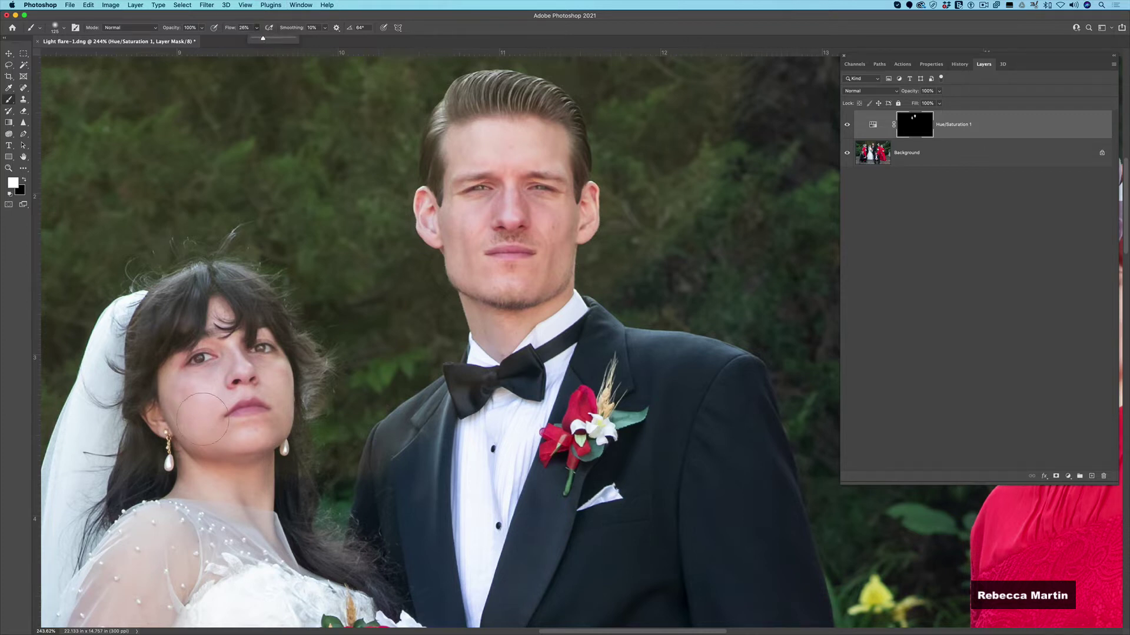
{"action": "mouse_move", "coordinate": [222, 410]}
{"action": "left_mouse_down"}
{"action": "mouse_move", "coordinate": [235, 483]}
{"action": "mouse_move", "coordinate": [223, 509]}
{"action": "mouse_move", "coordinate": [282, 426]}
{"action": "mouse_move", "coordinate": [239, 375]}
{"action": "mouse_move", "coordinate": [206, 365]}
{"action": "left_mouse_up"}
{"action": "mouse_move", "coordinate": [503, 254]}
{"action": "left_mouse_down"}
{"action": "mouse_move", "coordinate": [508, 142]}
{"action": "mouse_move", "coordinate": [480, 135]}
{"action": "mouse_move", "coordinate": [469, 147]}
{"action": "mouse_move", "coordinate": [502, 111]}
{"action": "mouse_move", "coordinate": [546, 153]}
{"action": "mouse_move", "coordinate": [551, 225]}
{"action": "mouse_move", "coordinate": [538, 261]}
{"action": "mouse_move", "coordinate": [486, 292]}
{"action": "mouse_move", "coordinate": [486, 185]}
{"action": "mouse_move", "coordinate": [453, 161]}
{"action": "mouse_move", "coordinate": [450, 187]}
{"action": "mouse_move", "coordinate": [462, 169]}
{"action": "mouse_move", "coordinate": [521, 147]}
{"action": "left_mouse_up"}
Step: Compare the faces with the Hue/Saturation layer hidden and shown, both close up and in the whole group
{"action": "left_click", "coordinate": [848, 125]}
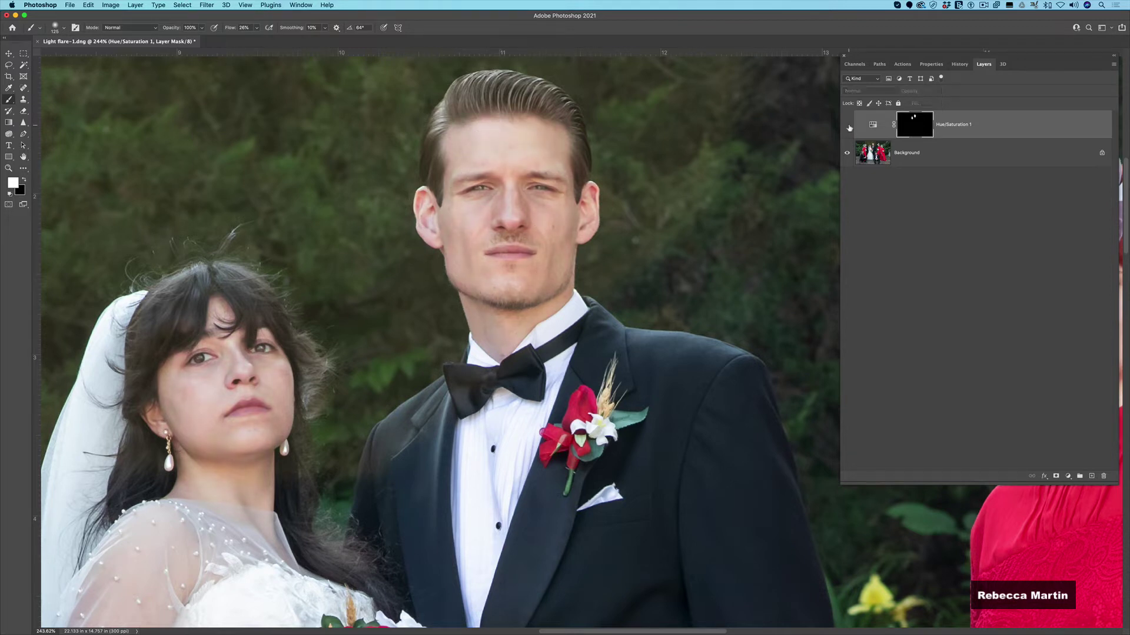
{"action": "scroll", "coordinate": [655, 184], "scroll_direction": "up", "scroll_amount": 4}
{"action": "scroll", "coordinate": [654, 185], "scroll_direction": "down", "scroll_amount": 10}
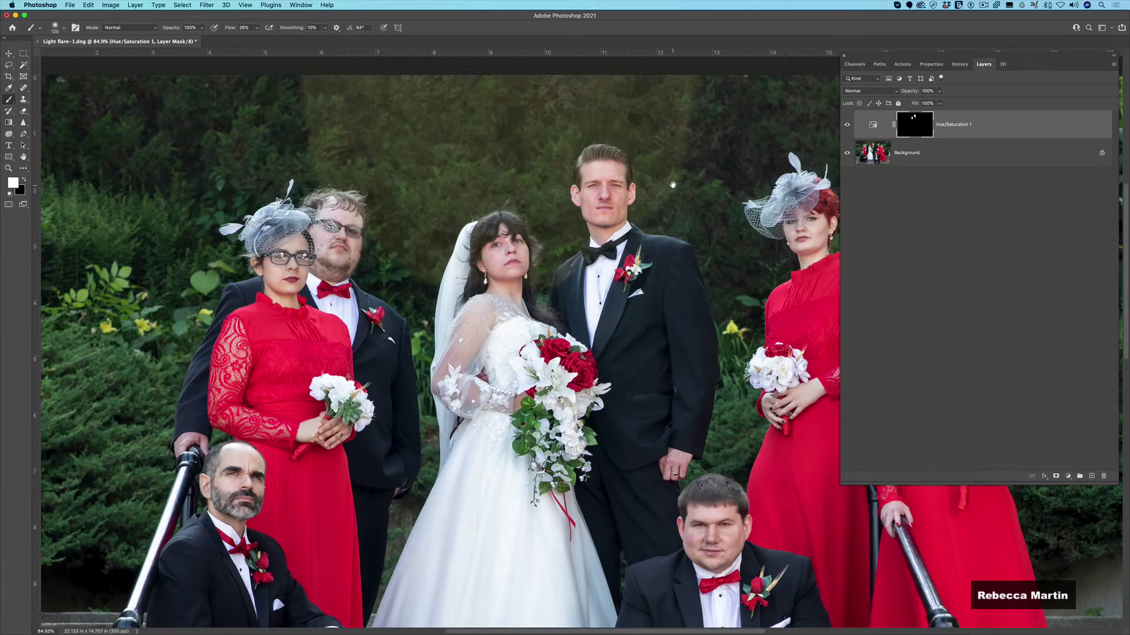
{"action": "left_click_drag", "start_coordinate": [693, 184], "coordinate": [576, 123]}
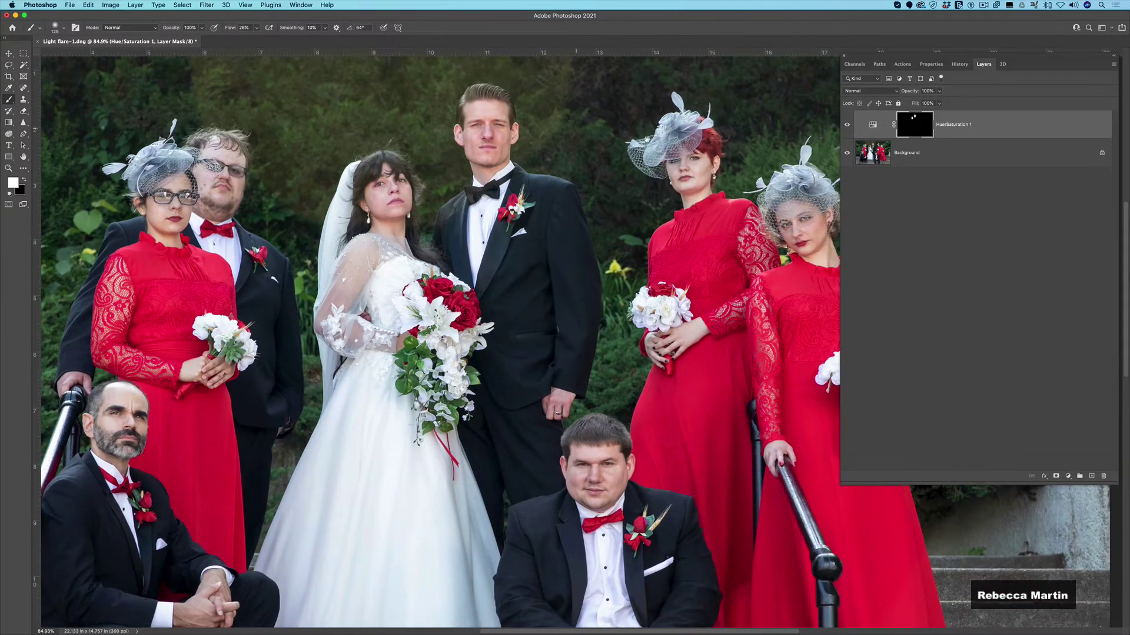
{"action": "left_click", "coordinate": [848, 125]}
{"action": "left_click", "coordinate": [848, 125]}
Step: Reopen the Hue/Saturation adjustment's settings and fine-tune the Reds Hue to -21
{"action": "double_click", "coordinate": [873, 125]}
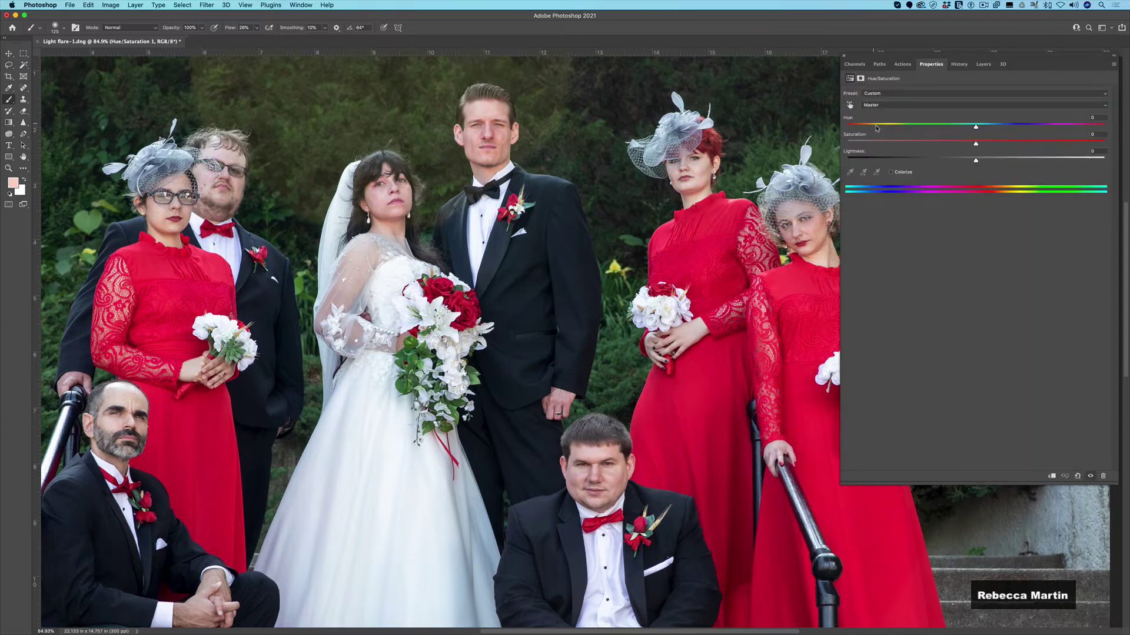
{"action": "left_click", "coordinate": [877, 106]}
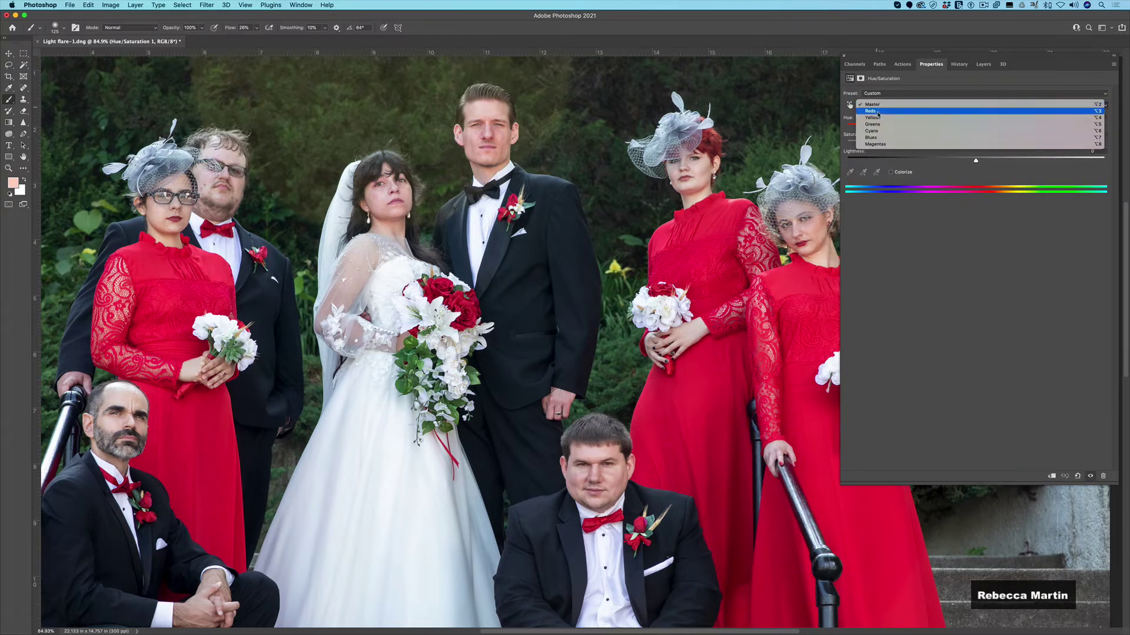
{"action": "left_click", "coordinate": [878, 114]}
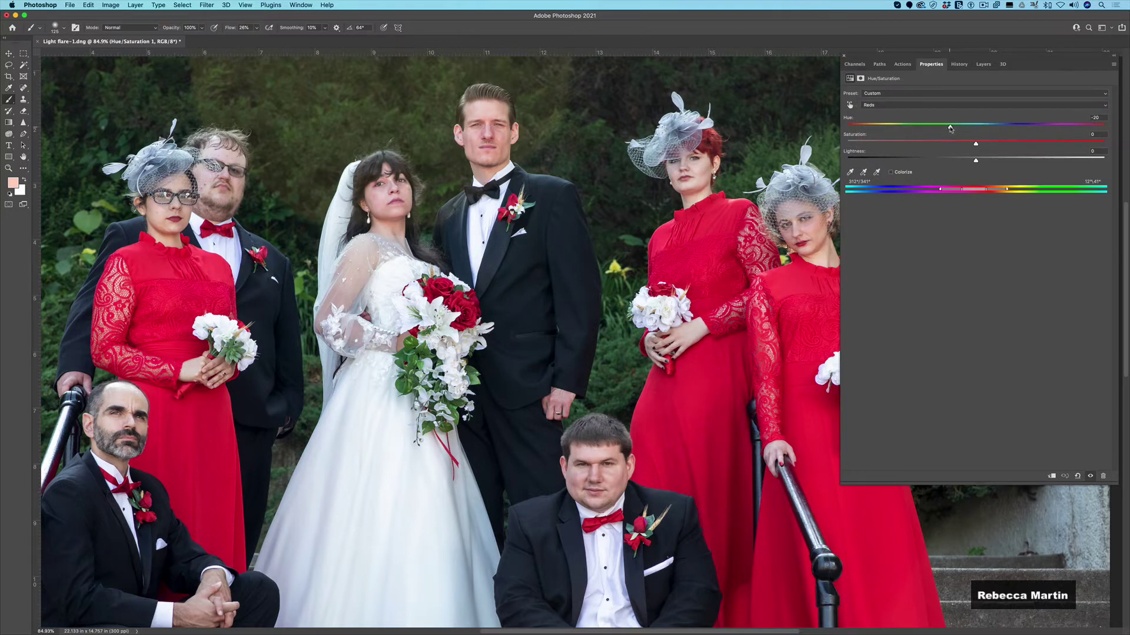
{"action": "mouse_move", "coordinate": [950, 129]}
{"action": "left_mouse_down"}
{"action": "mouse_move", "coordinate": [930, 129]}
{"action": "mouse_move", "coordinate": [950, 128]}
{"action": "left_mouse_up"}
{"action": "scroll", "coordinate": [440, 132], "scroll_direction": "up", "scroll_amount": 5}
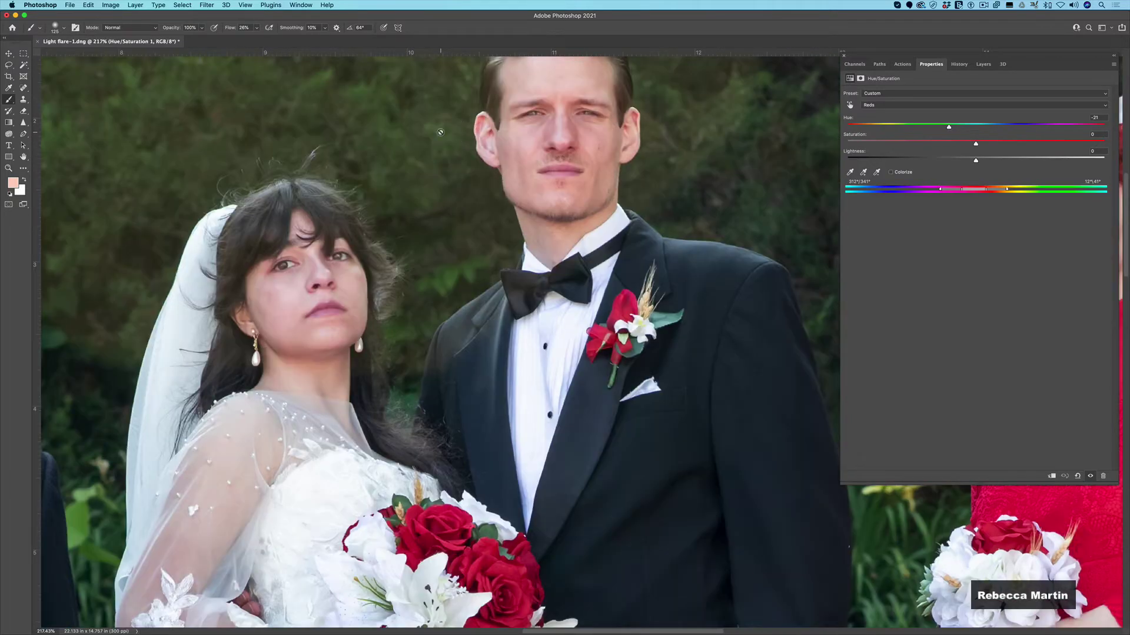
{"action": "scroll", "coordinate": [440, 132], "scroll_direction": "down", "scroll_amount": 6}
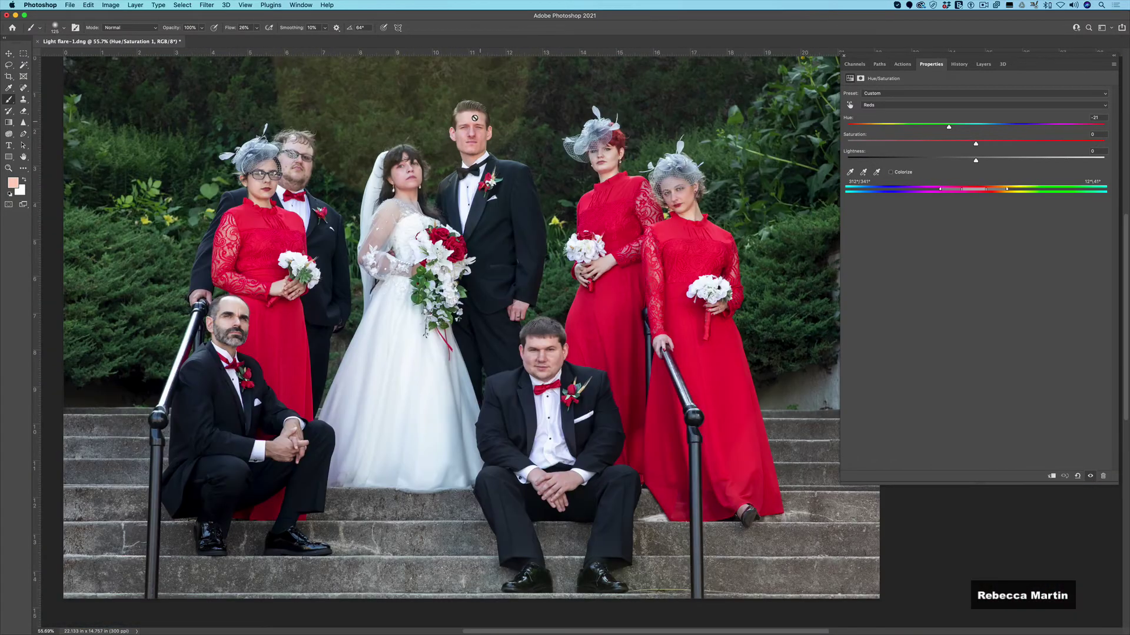
Step: Rename the adjustment layer to "Hue/Saturation 1 Skin" and select its mask
{"action": "left_click", "coordinate": [983, 65]}
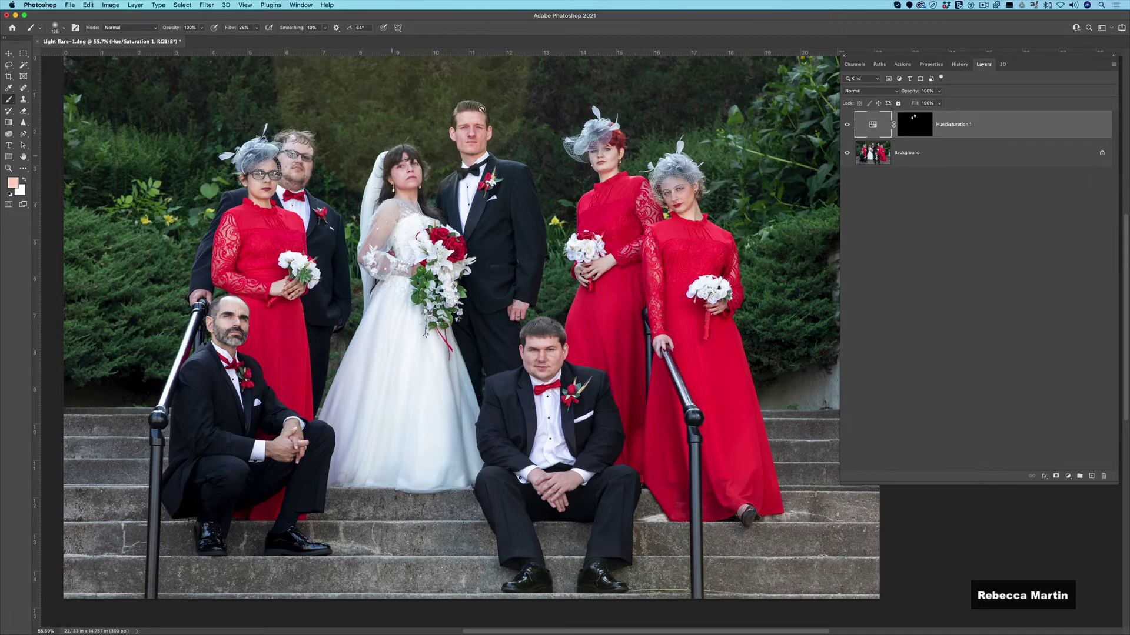
{"action": "left_click_drag", "start_coordinate": [412, 113], "coordinate": [442, 176]}
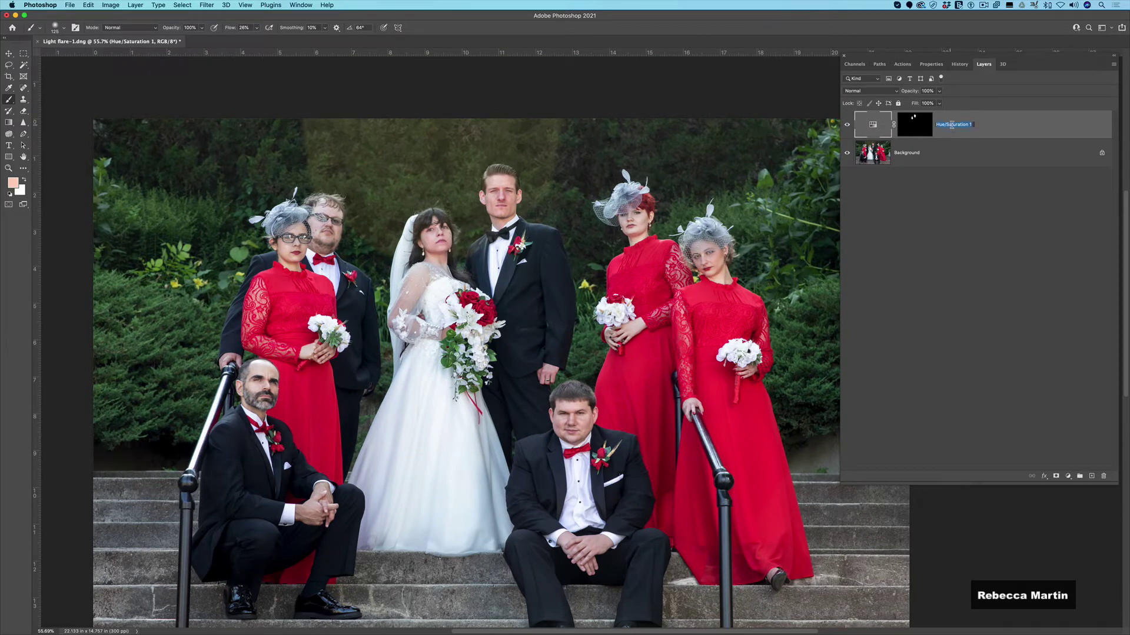
{"action": "left_click", "coordinate": [973, 124]}
{"action": "key", "text": "Return"}
{"action": "left_click", "coordinate": [927, 126]}
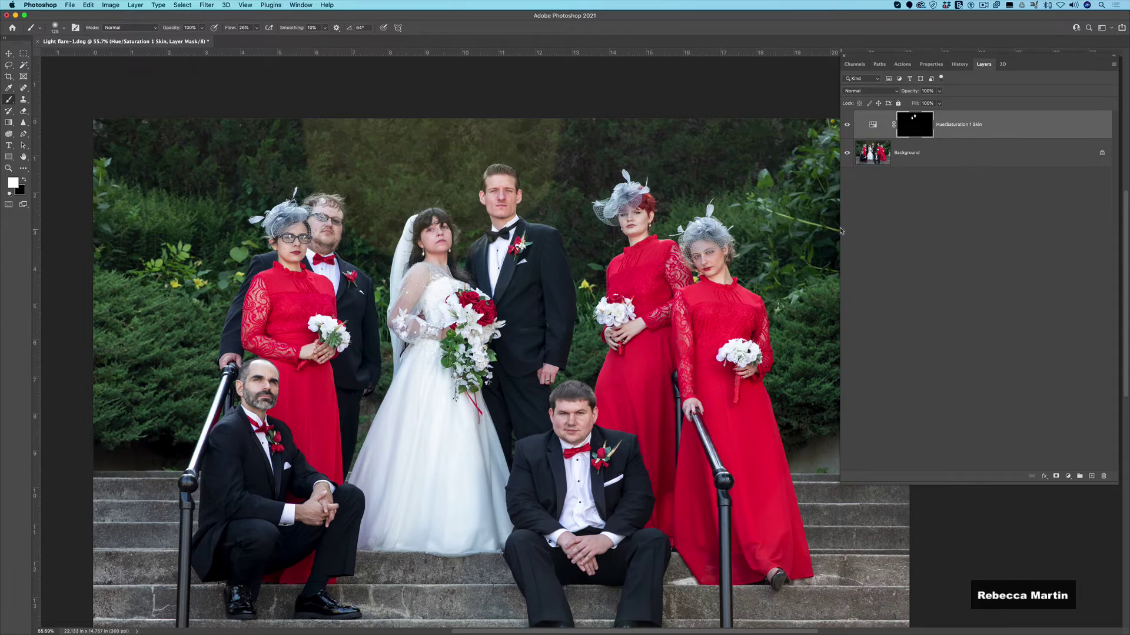
Step: Add another Hue/Saturation adjustment layer above the skin correction layer
{"action": "scroll", "coordinate": [841, 232], "scroll_direction": "up", "scroll_amount": 1}
{"action": "left_click", "coordinate": [1068, 476]}
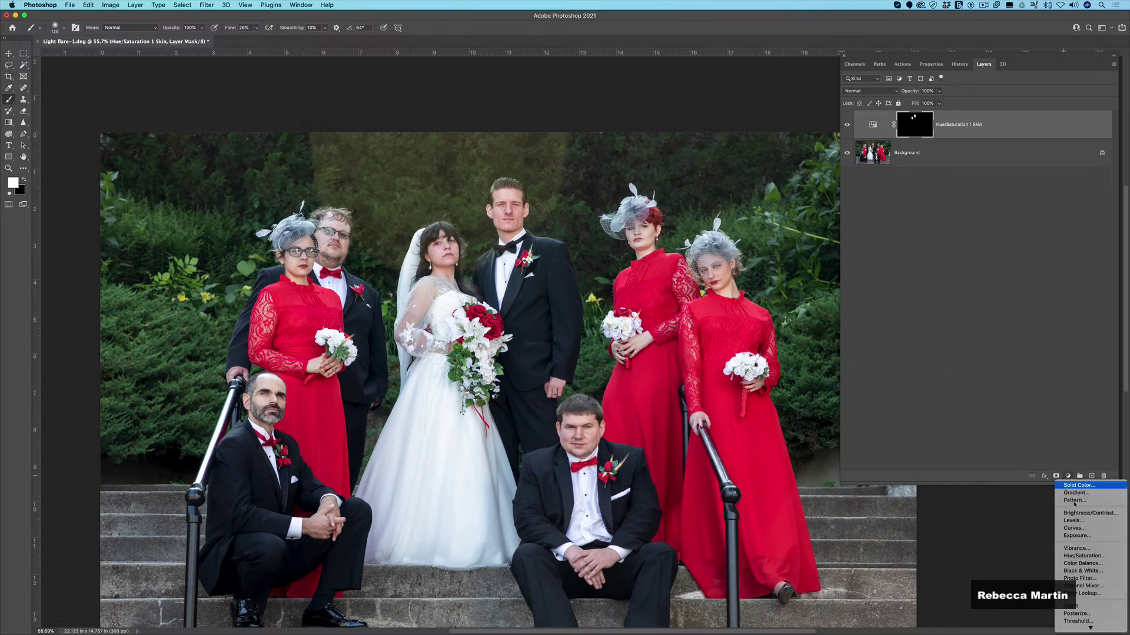
{"action": "left_click", "coordinate": [1078, 556]}
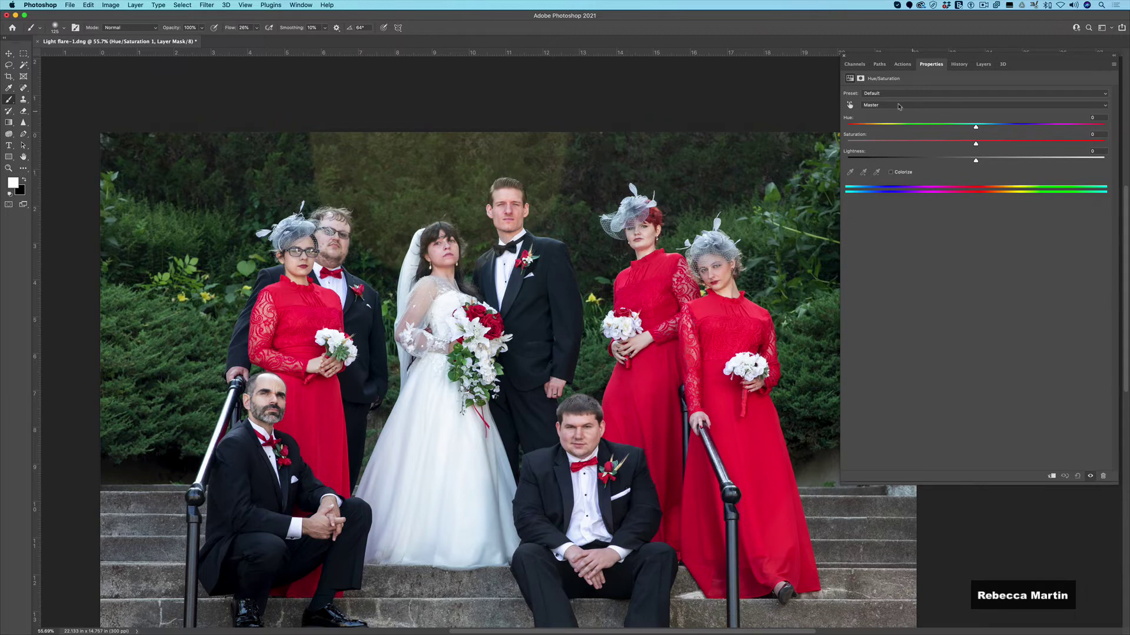
Step: Isolate the olive flare patch's yellows by exaggerating Hue to +180 and Saturation to +100 and adjusting the affected colour range
{"action": "left_click", "coordinate": [850, 106]}
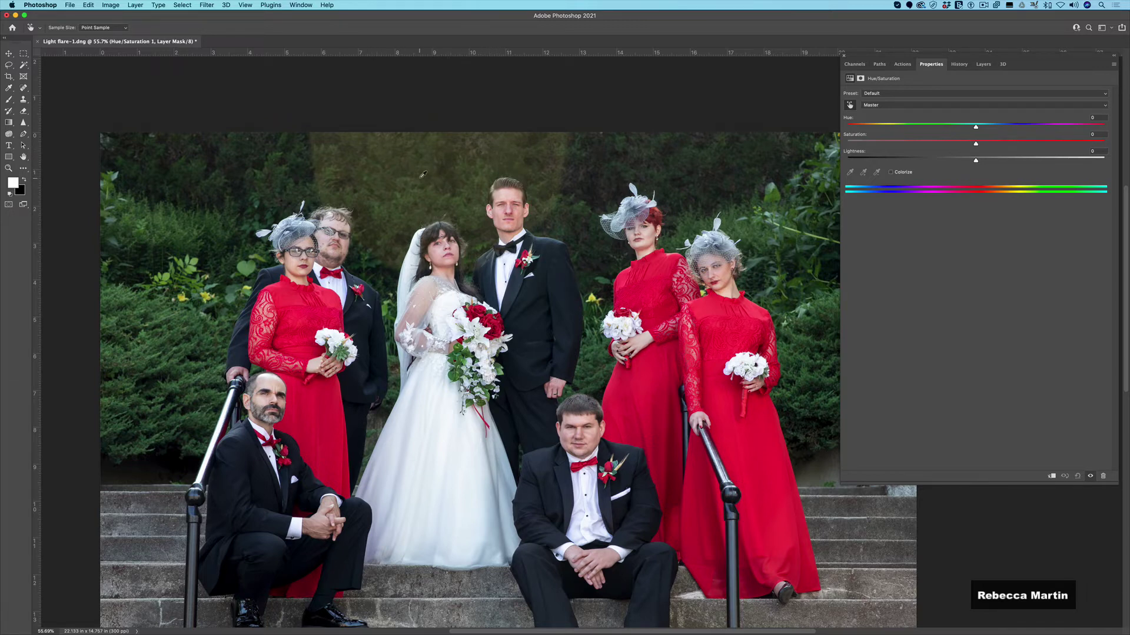
{"action": "left_click", "coordinate": [408, 160]}
{"action": "left_click_drag", "start_coordinate": [976, 143], "coordinate": [1112, 150]}
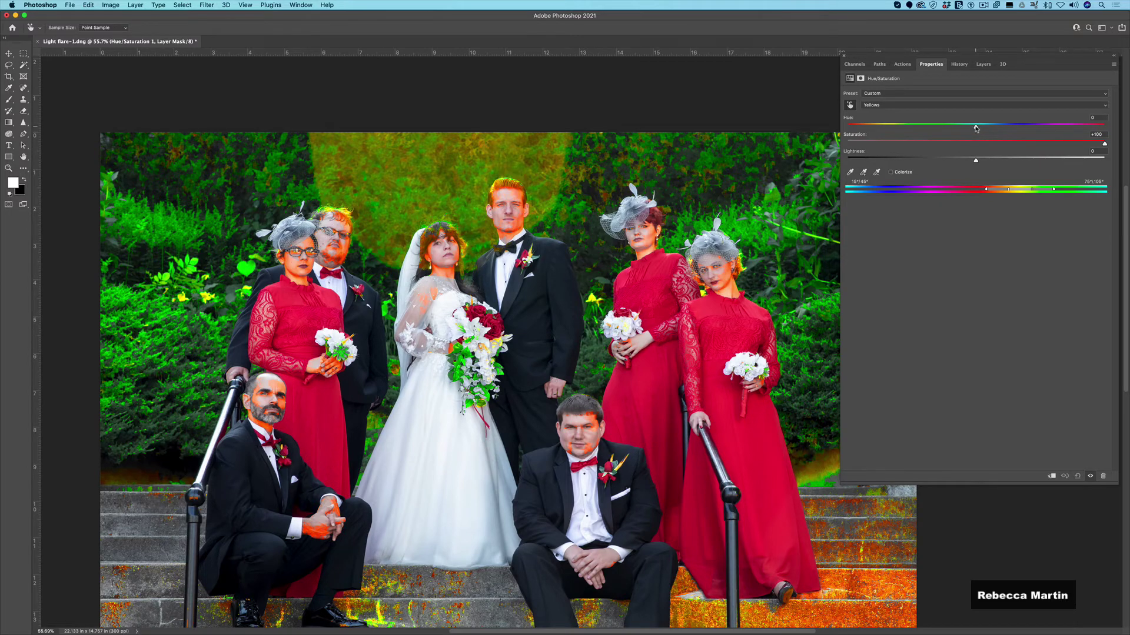
{"action": "left_click_drag", "start_coordinate": [975, 128], "coordinate": [1109, 127]}
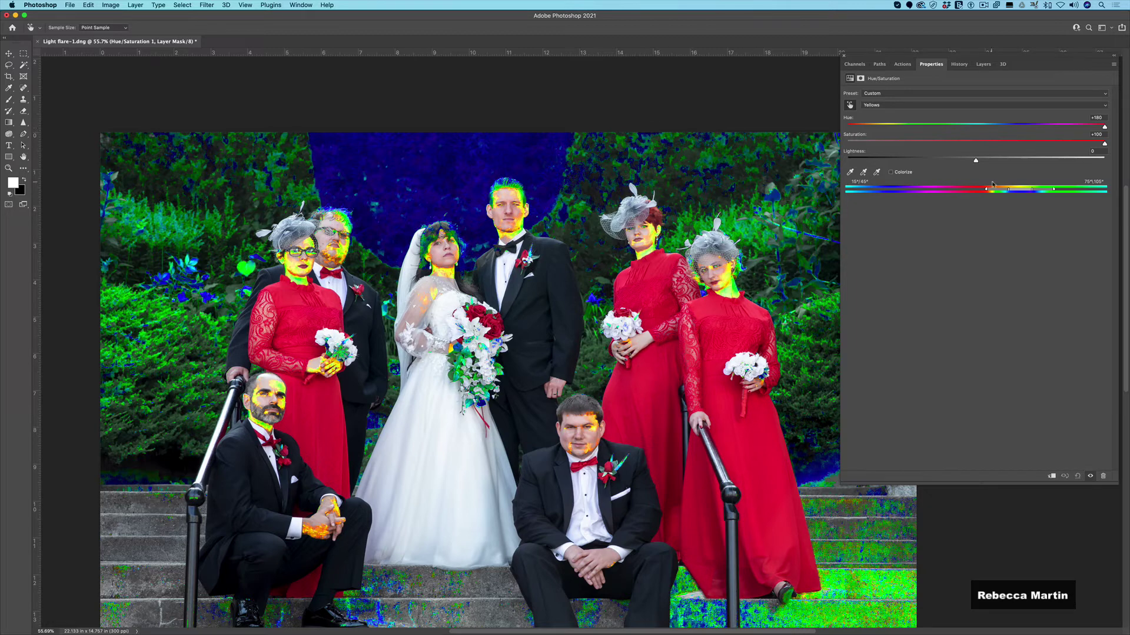
{"action": "left_click_drag", "start_coordinate": [1021, 191], "coordinate": [992, 192]}
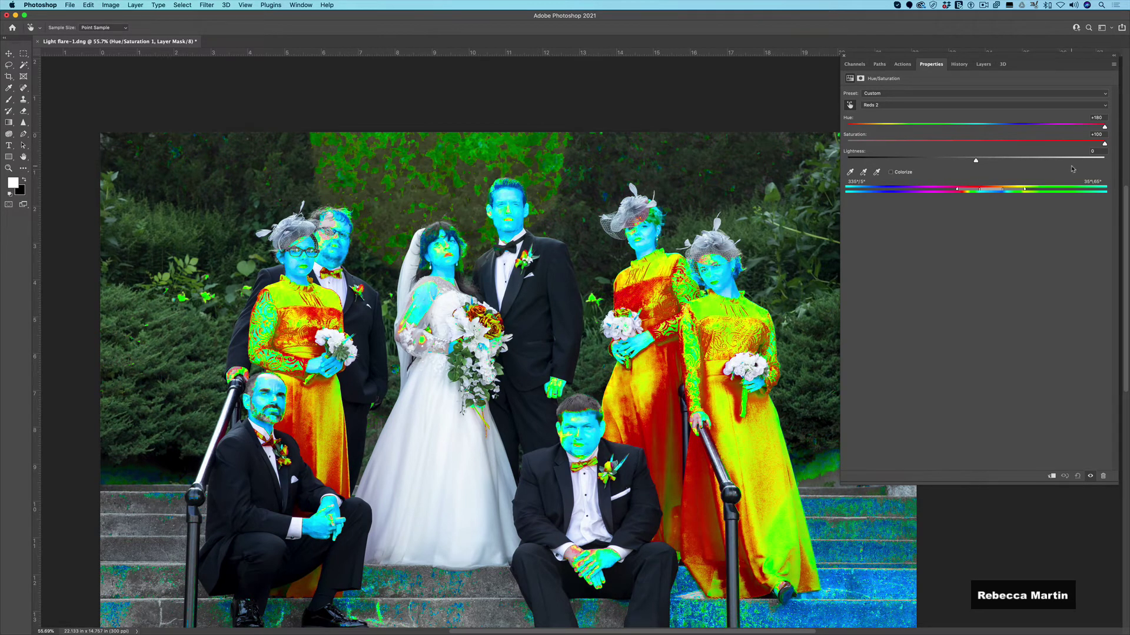
{"action": "left_click_drag", "start_coordinate": [990, 192], "coordinate": [1022, 192]}
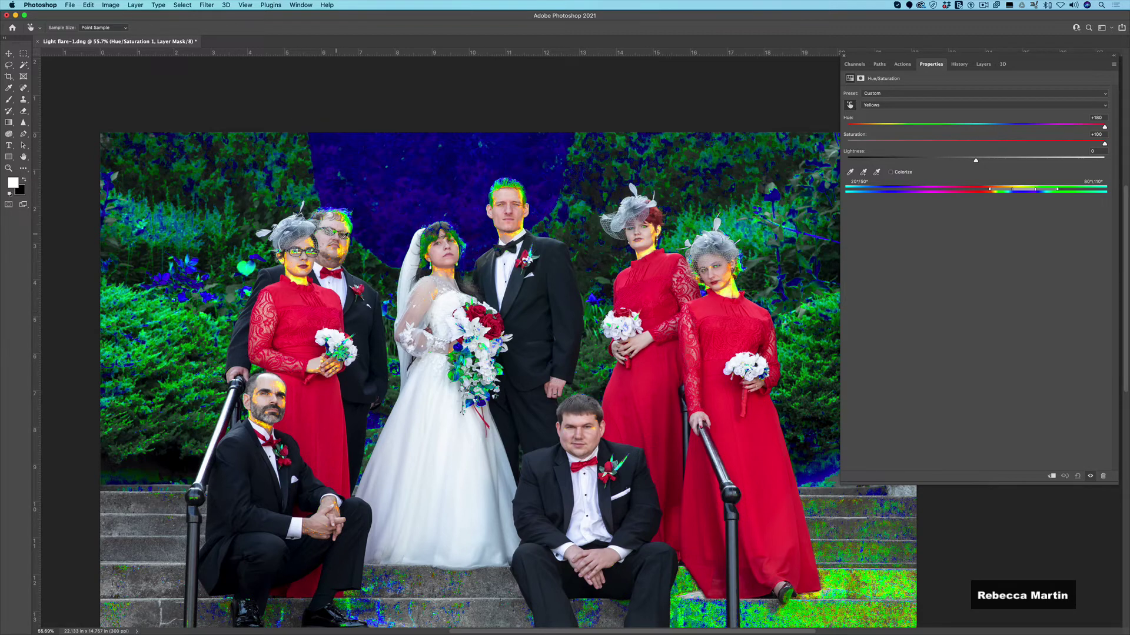
Step: Blend the flare patch into the foliage with a greener Yellows Hue, Saturation -4 and Lightness -14
{"action": "left_click", "coordinate": [975, 144]}
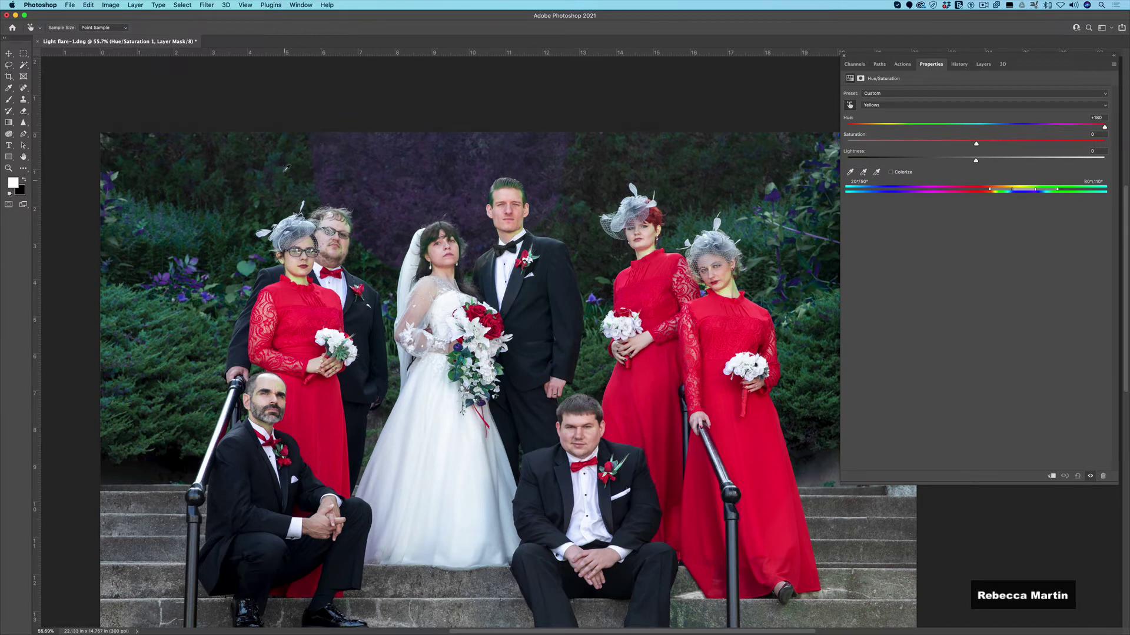
{"action": "left_click_drag", "start_coordinate": [1105, 129], "coordinate": [1011, 129]}
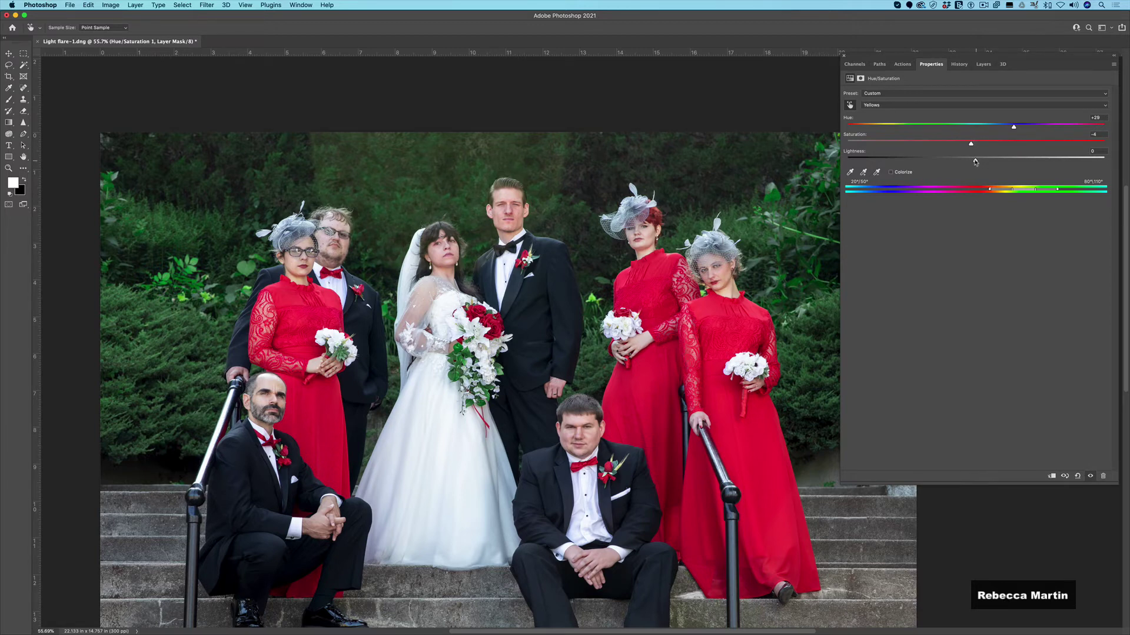
{"action": "left_click_drag", "start_coordinate": [975, 162], "coordinate": [962, 161]}
{"action": "left_click_drag", "start_coordinate": [961, 161], "coordinate": [953, 161]}
Step: Compare the background foliage with the new Hue/Saturation layer hidden and shown
{"action": "left_click", "coordinate": [983, 64]}
{"action": "left_click", "coordinate": [847, 126]}
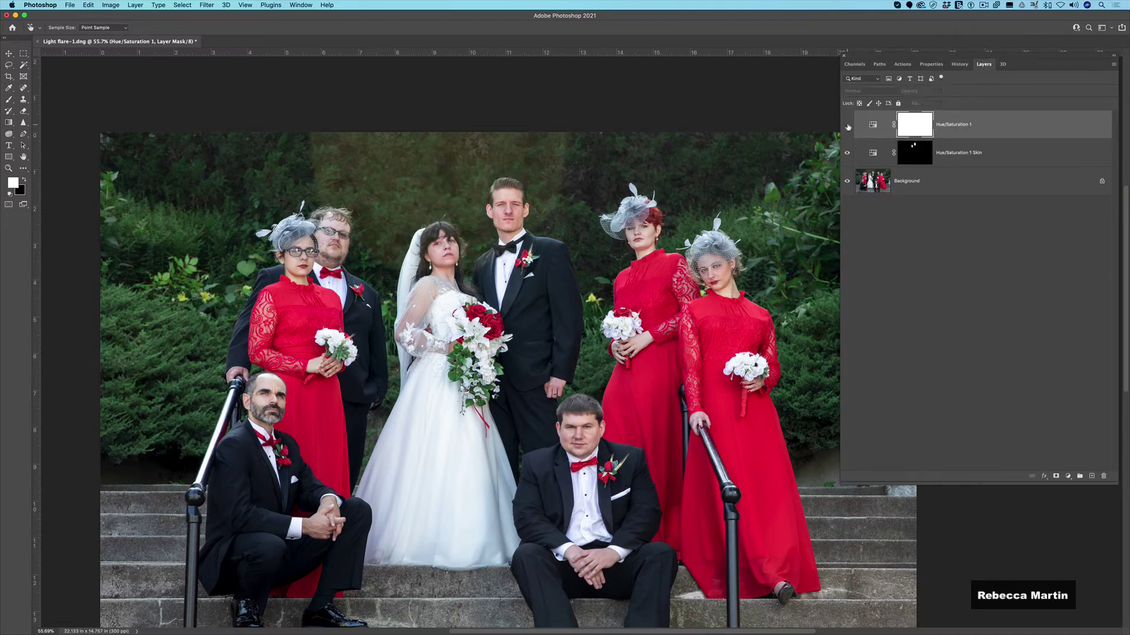
{"action": "left_click", "coordinate": [847, 125]}
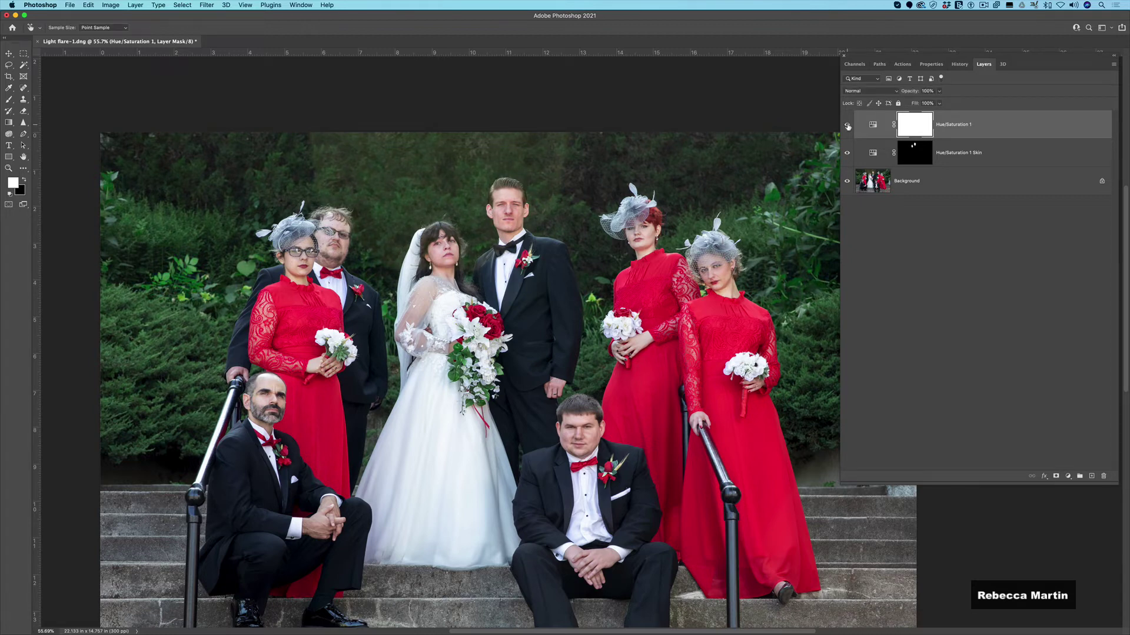
{"action": "left_click", "coordinate": [847, 126]}
{"action": "left_click", "coordinate": [847, 126]}
Step: Rename the upper adjustment layer to "Hue/Saturation 1 Background" and invert its mask to black
{"action": "left_click", "coordinate": [968, 126]}
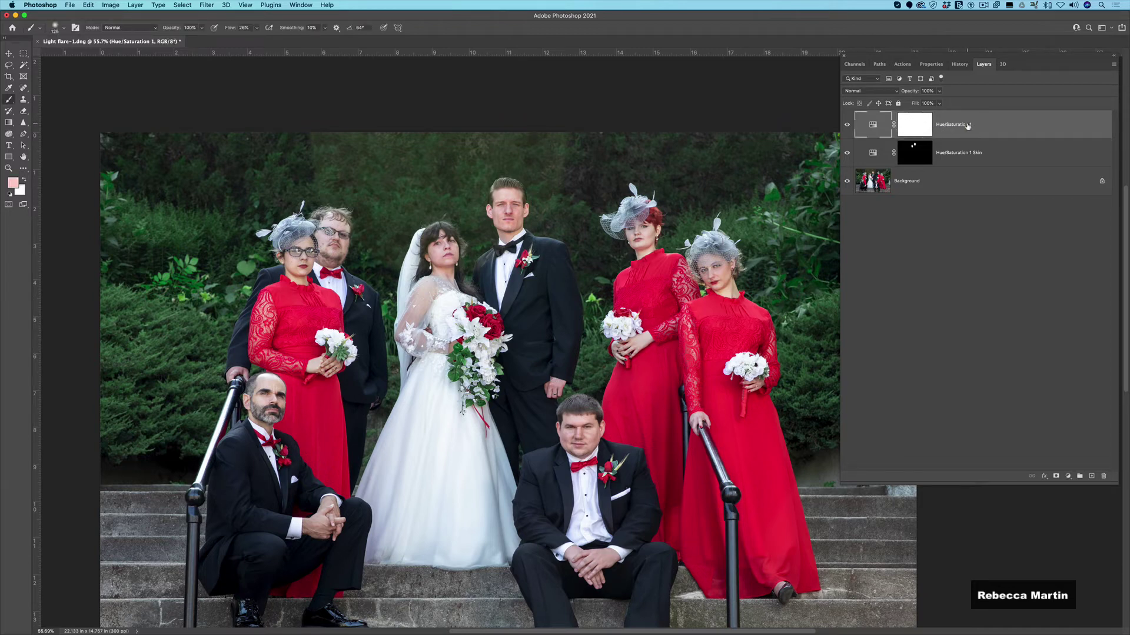
{"action": "left_click", "coordinate": [972, 124]}
{"action": "key", "text": "Return"}
{"action": "left_click", "coordinate": [915, 127]}
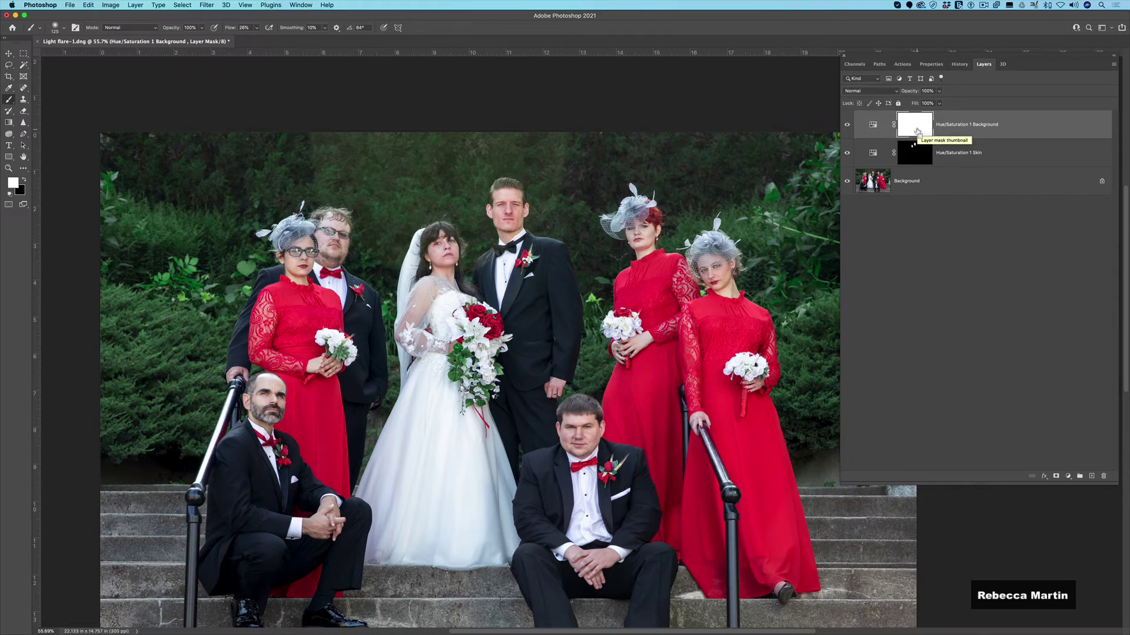
{"action": "key", "text": "super+i"}
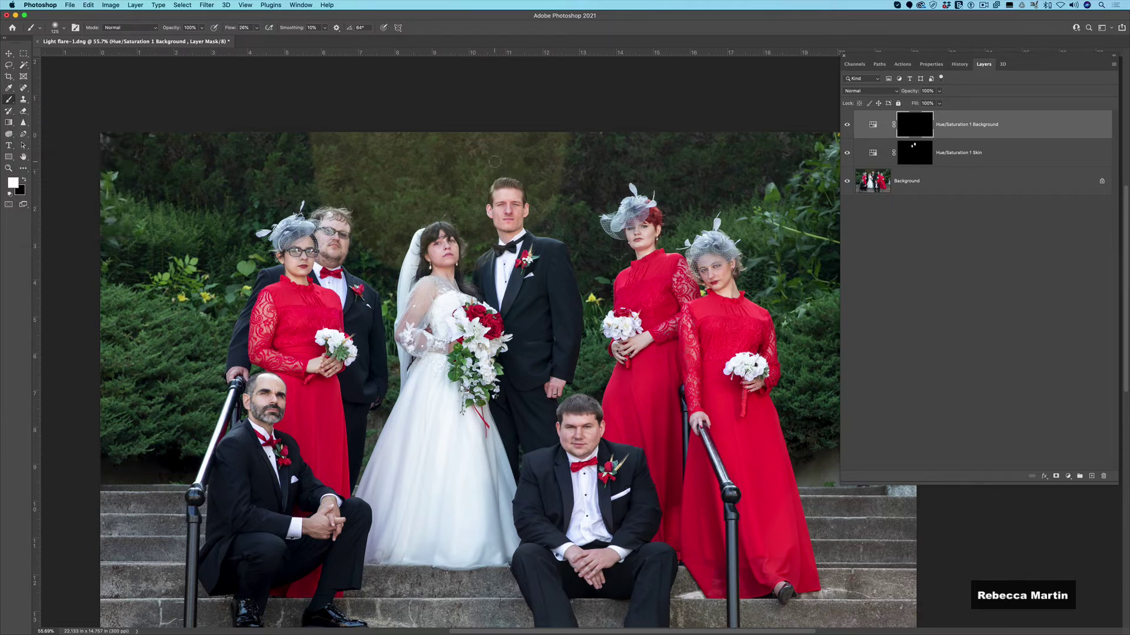
Step: Paint white on the background mask along the flare patch's upper part with a soft 500 px brush at 26% flow
{"action": "key", "text": "bracketright"}
{"action": "key", "text": "bracketright"}
{"action": "key", "text": "bracketright"}
{"action": "key", "text": "bracketright"}
{"action": "key", "text": "bracketright"}
{"action": "key", "text": "bracketright"}
{"action": "key", "text": "bracketright"}
{"action": "left_click_drag", "start_coordinate": [321, 139], "coordinate": [323, 141]}
{"action": "left_click", "coordinate": [54, 28]}
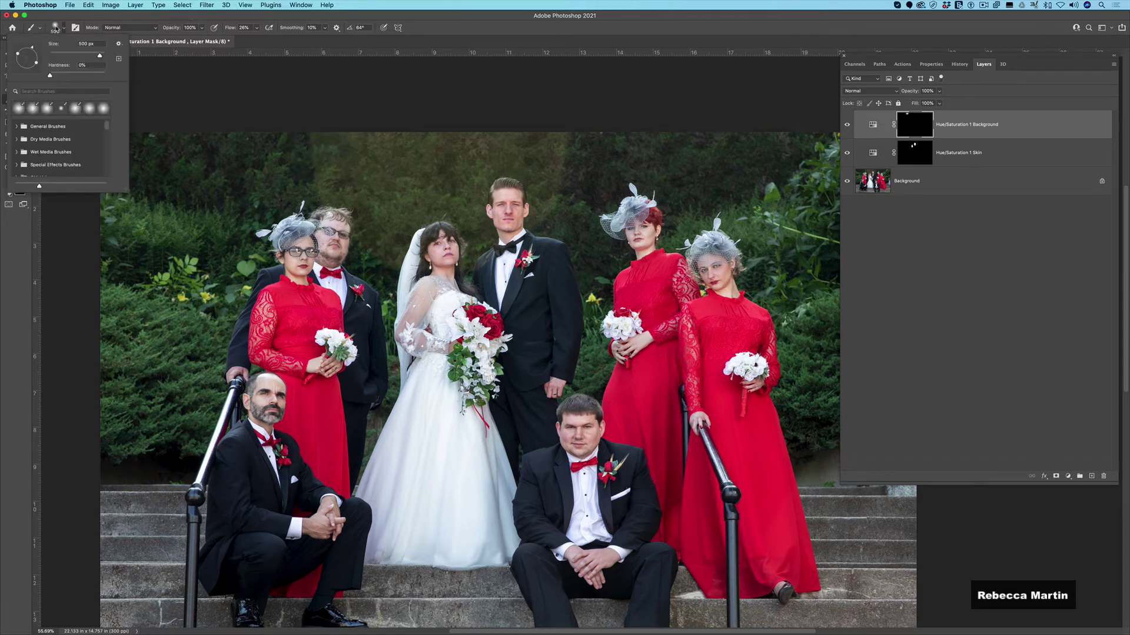
{"action": "left_click", "coordinate": [130, 28]}
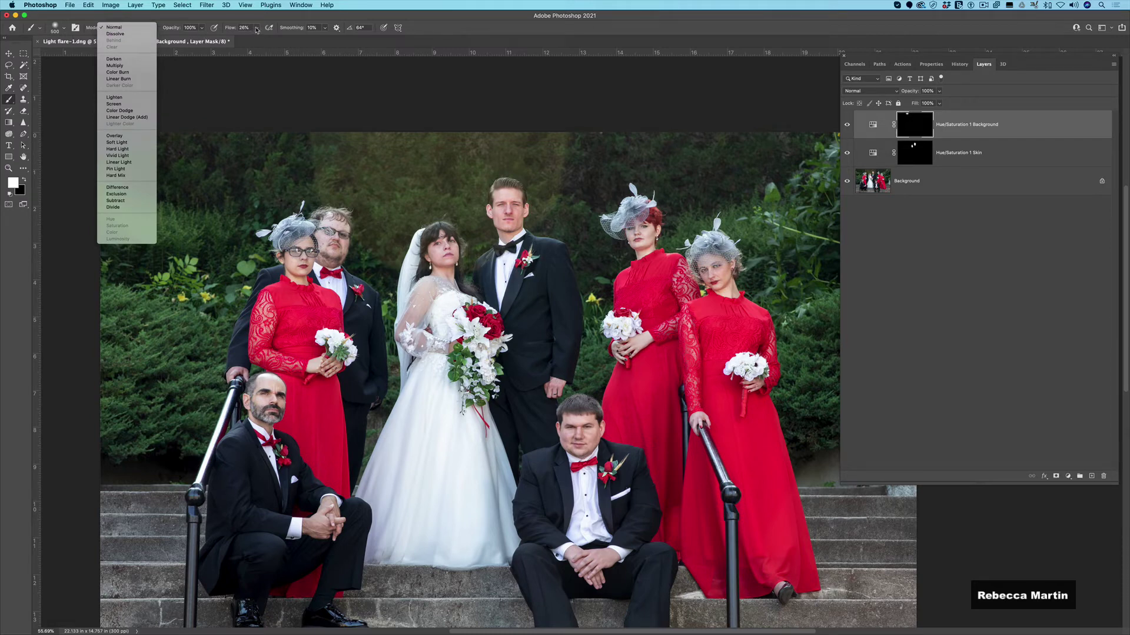
{"action": "left_click", "coordinate": [360, 151]}
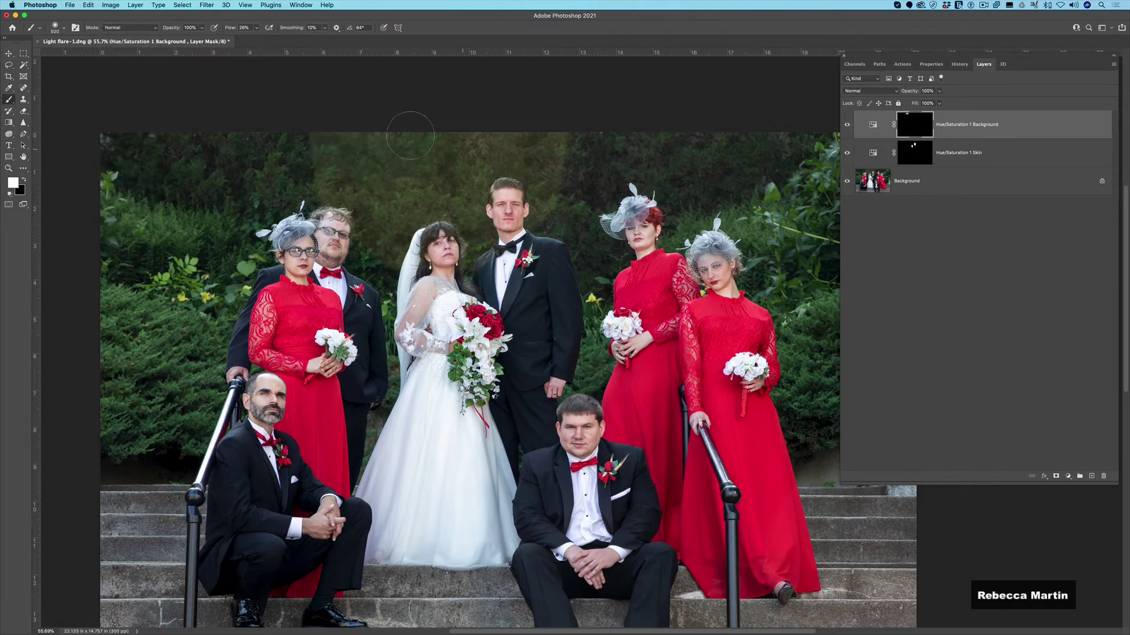
Step: Paint the background mask closely around the groom's head and the nearby foliage with a smaller soft brush of about 250 px
{"action": "scroll", "coordinate": [506, 149], "scroll_direction": "up", "scroll_amount": 3}
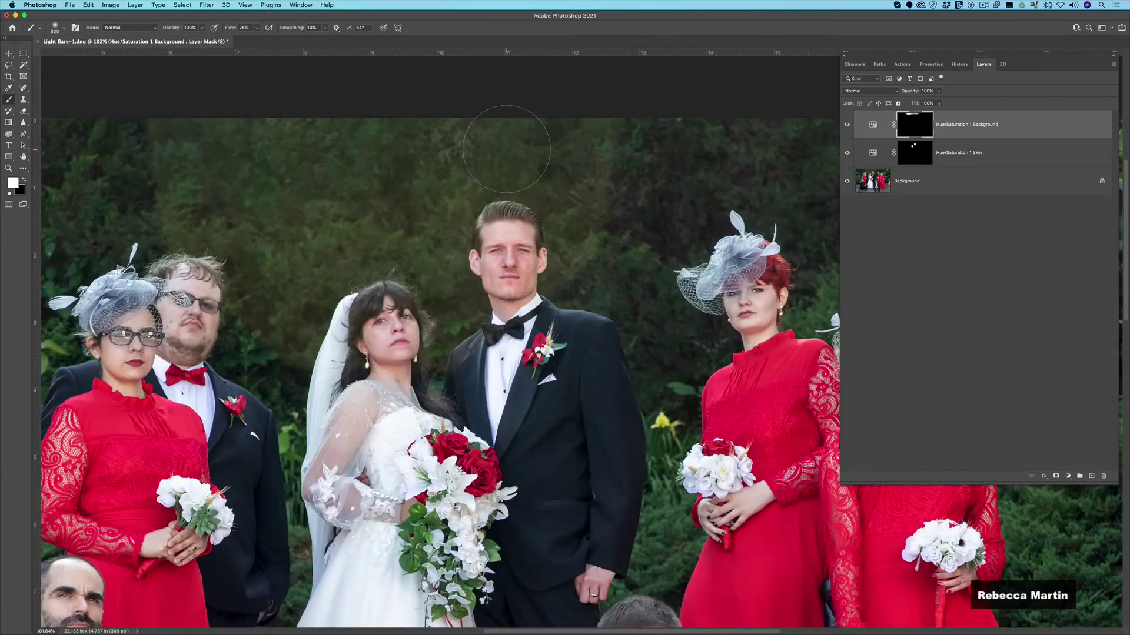
{"action": "scroll", "coordinate": [506, 149], "scroll_direction": "up", "scroll_amount": 3}
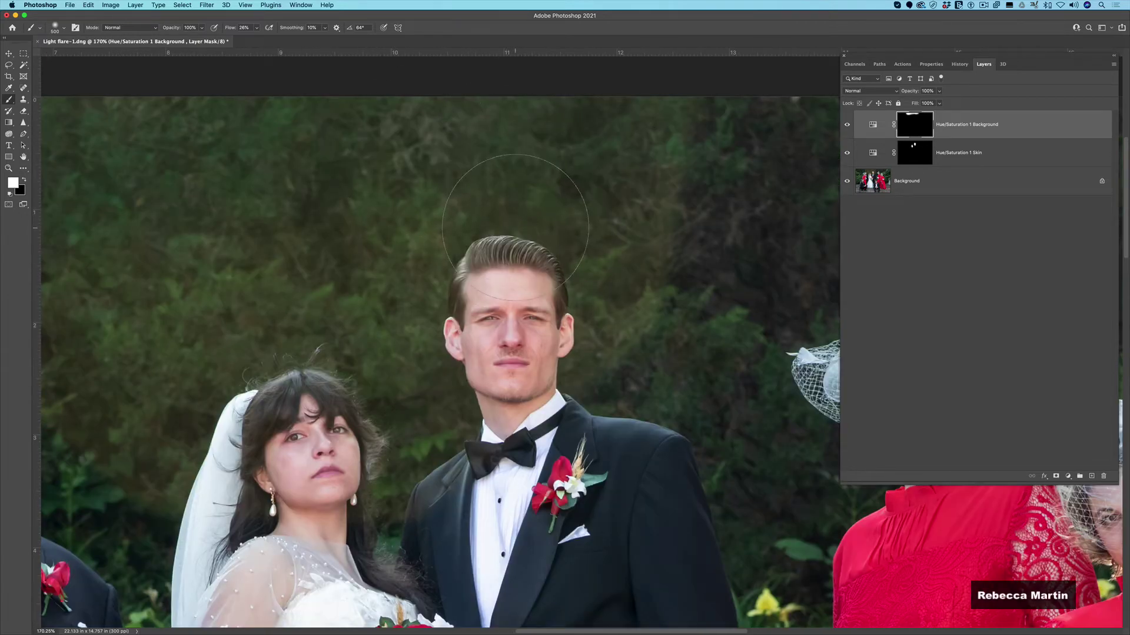
{"action": "key", "text": "bracketleft"}
{"action": "key", "text": "bracketleft"}
{"action": "key", "text": "bracketleft"}
{"action": "key", "text": "bracketleft"}
{"action": "key", "text": "bracketleft"}
{"action": "key", "text": "bracketleft"}
{"action": "key", "text": "bracketleft"}
{"action": "key", "text": "bracketleft"}
{"action": "key", "text": "bracketright"}
{"action": "key", "text": "bracketright"}
{"action": "key", "text": "bracketright"}
{"action": "key", "text": "bracketright"}
{"action": "key", "text": "bracketright"}
{"action": "scroll", "coordinate": [441, 155], "scroll_direction": "down", "scroll_amount": 3}
{"action": "scroll", "coordinate": [441, 155], "scroll_direction": "down", "scroll_amount": 2}
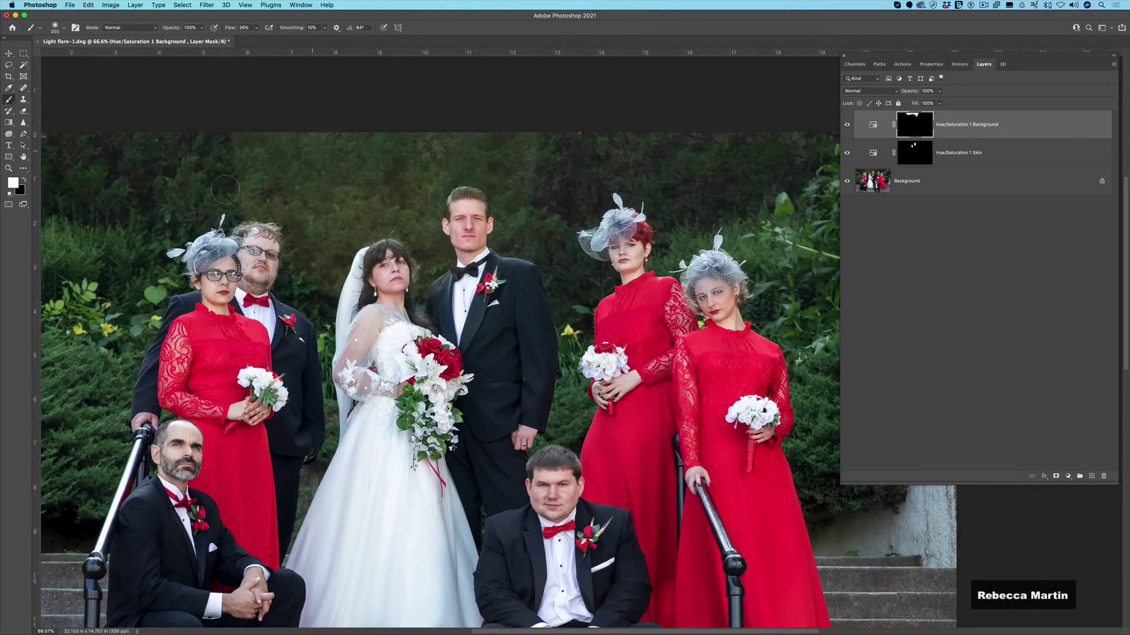
Step: Raise the brush flow to 100% and paint over the rest of the flare patch on the background mask
{"action": "left_click", "coordinate": [258, 28]}
{"action": "left_click_drag", "start_coordinate": [257, 39], "coordinate": [291, 43]}
{"action": "left_click_drag", "start_coordinate": [469, 157], "coordinate": [550, 147]}
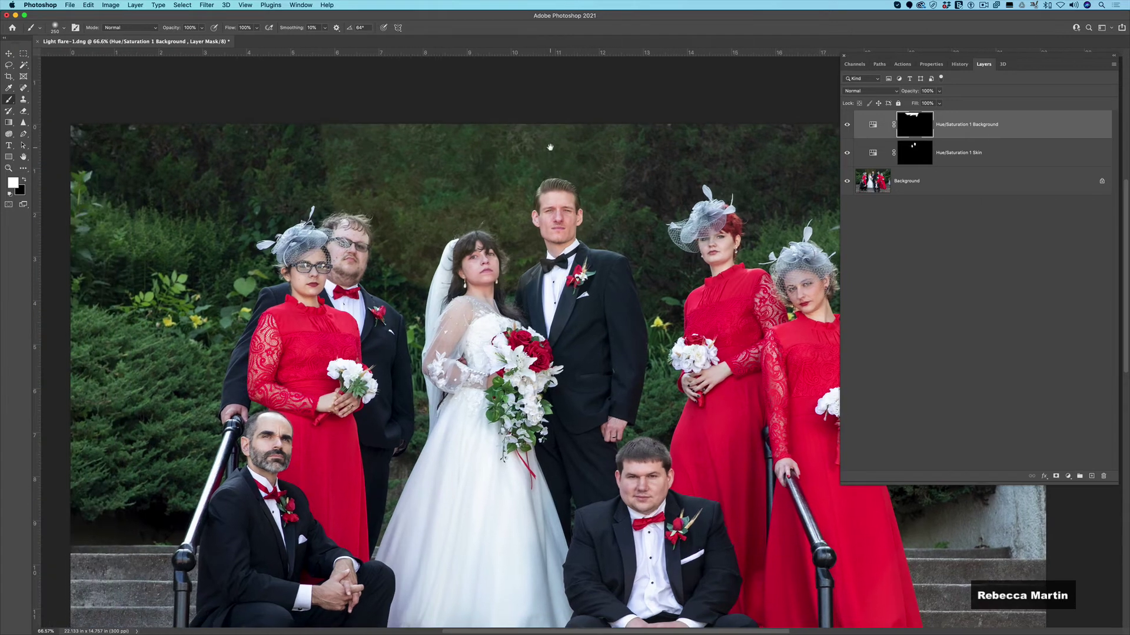
{"action": "key", "text": "bracketright"}
{"action": "key", "text": "bracketright"}
{"action": "key", "text": "bracketright"}
{"action": "key", "text": "bracketright"}
{"action": "key", "text": "bracketright"}
{"action": "key", "text": "bracketright"}
{"action": "left_click_drag", "start_coordinate": [480, 129], "coordinate": [472, 173]}
{"action": "key", "text": "bracketleft"}
{"action": "key", "text": "bracketleft"}
{"action": "key", "text": "bracketleft"}
Step: Check the masked background correction by hiding and showing its layer
{"action": "left_click", "coordinate": [848, 127]}
{"action": "left_click", "coordinate": [848, 126]}
{"action": "left_click", "coordinate": [847, 127]}
Step: Reopen the background Hue/Saturation settings and lower the Yellows Hue slightly
{"action": "double_click", "coordinate": [872, 125]}
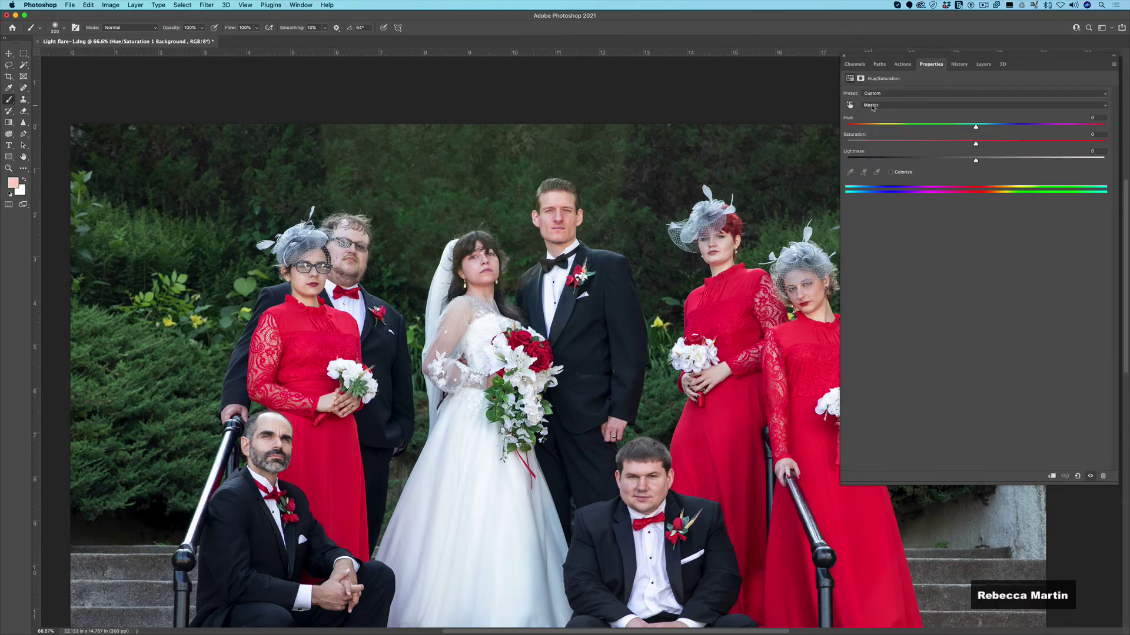
{"action": "left_click", "coordinate": [874, 107]}
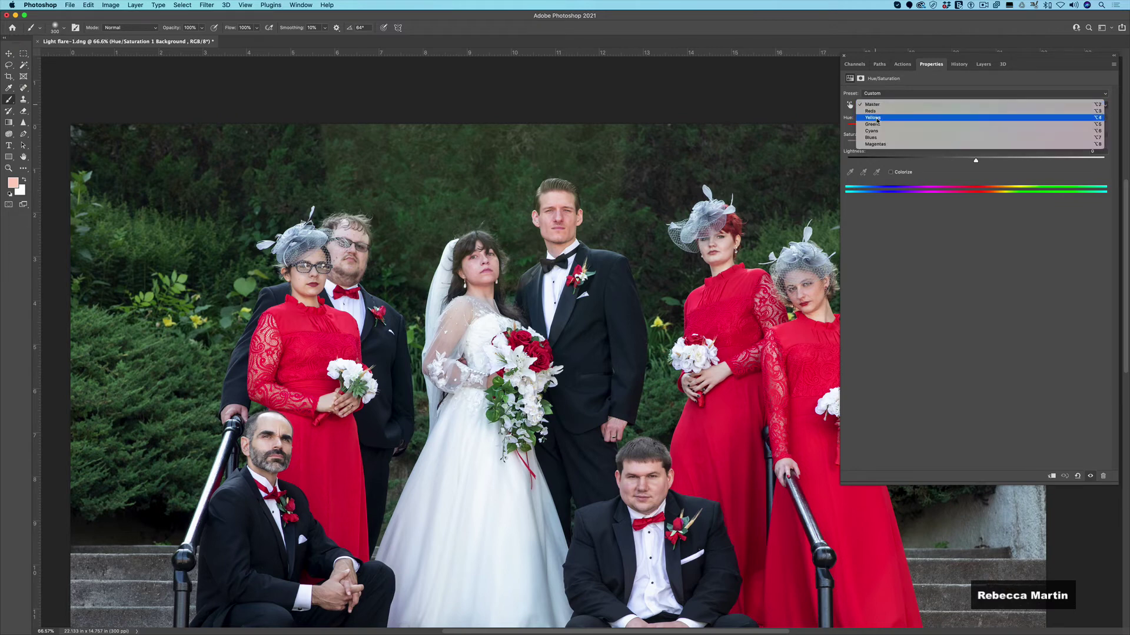
{"action": "left_click", "coordinate": [877, 120]}
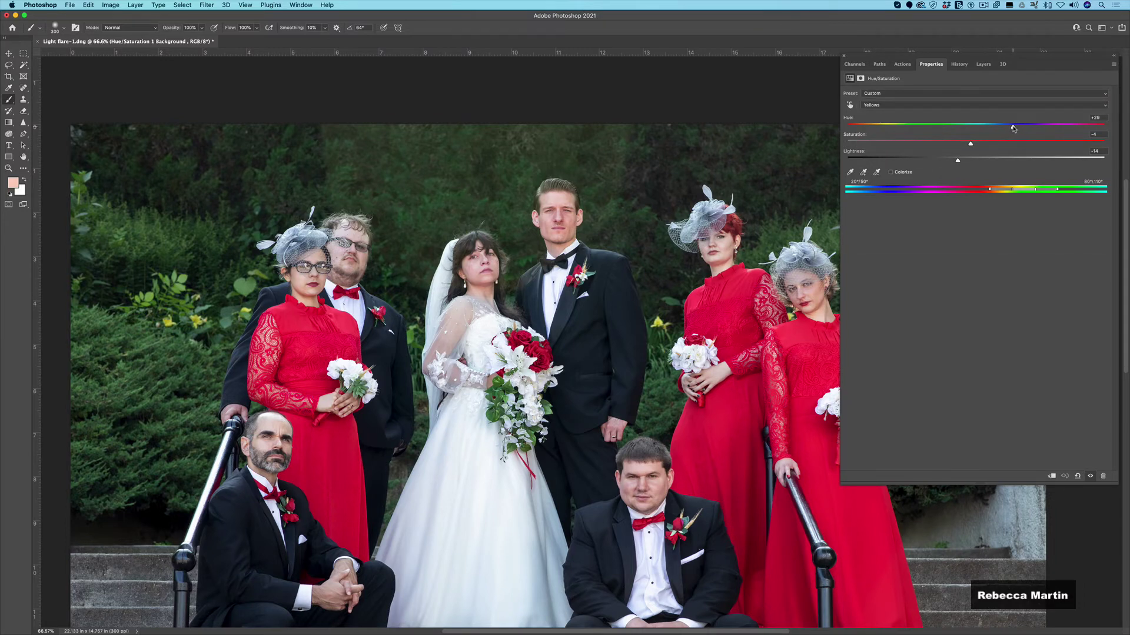
{"action": "mouse_move", "coordinate": [1014, 128]}
{"action": "left_mouse_down"}
{"action": "mouse_move", "coordinate": [991, 129]}
{"action": "mouse_move", "coordinate": [1029, 129]}
{"action": "mouse_move", "coordinate": [1003, 129]}
{"action": "left_mouse_up"}
Step: Compare the photo with the background layer toggled, and against the original with all adjustments hidden
{"action": "left_click", "coordinate": [983, 64]}
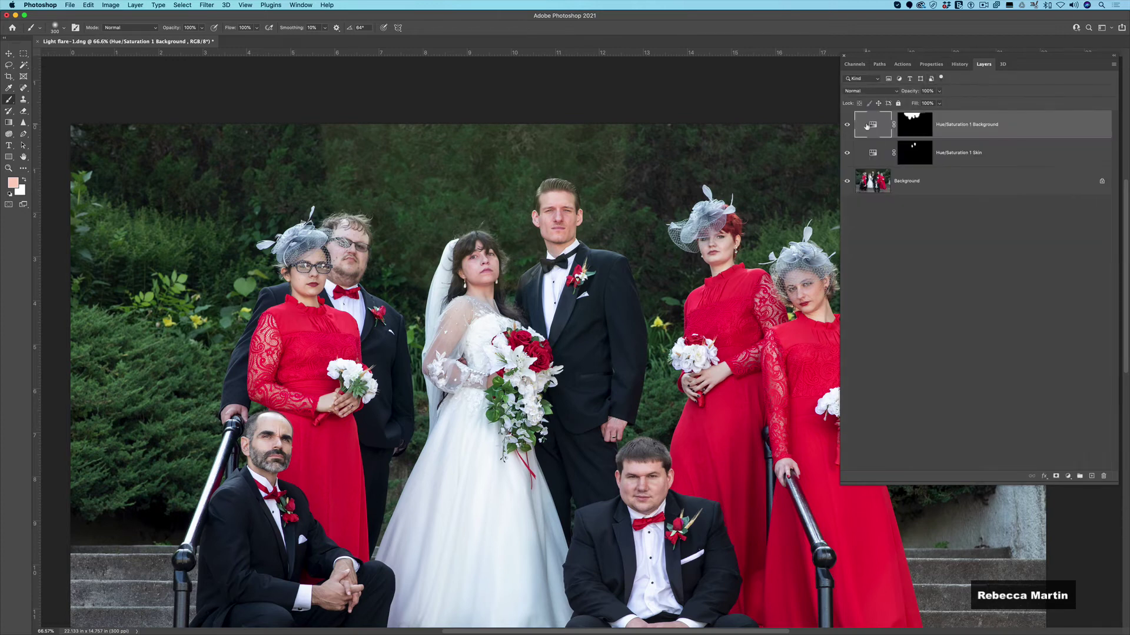
{"action": "left_click", "coordinate": [848, 125]}
{"action": "left_click", "coordinate": [847, 124]}
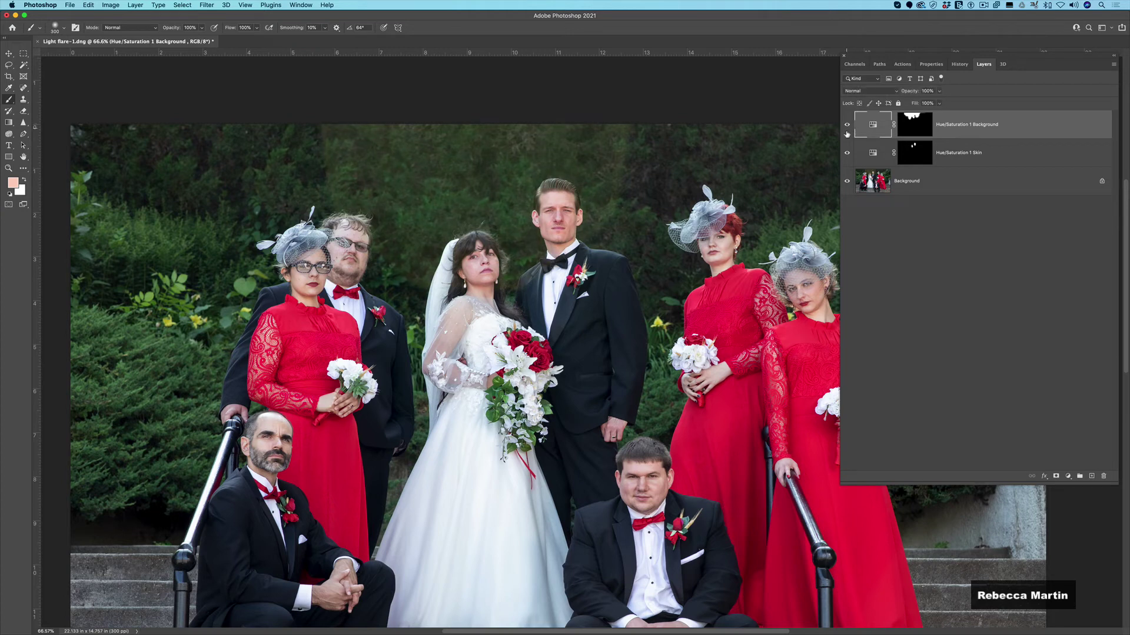
{"action": "left_click", "coordinate": [847, 182], "text": "alt"}
{"action": "left_click", "coordinate": [847, 182], "text": "alt"}
{"action": "scroll", "coordinate": [479, 141], "scroll_direction": "down", "scroll_amount": 5}
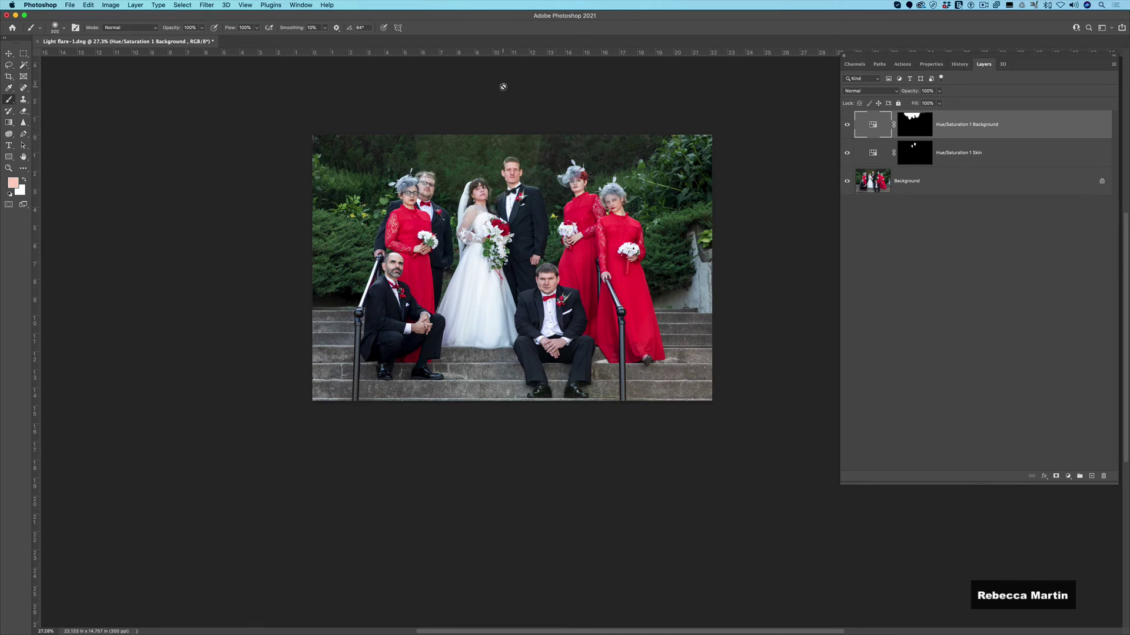
Step: Select the background adjustment's mask and add a Curves adjustment layer above it
{"action": "left_click", "coordinate": [907, 128]}
{"action": "scroll", "coordinate": [490, 109], "scroll_direction": "up", "scroll_amount": 2}
{"action": "scroll", "coordinate": [490, 109], "scroll_direction": "down", "scroll_amount": 2}
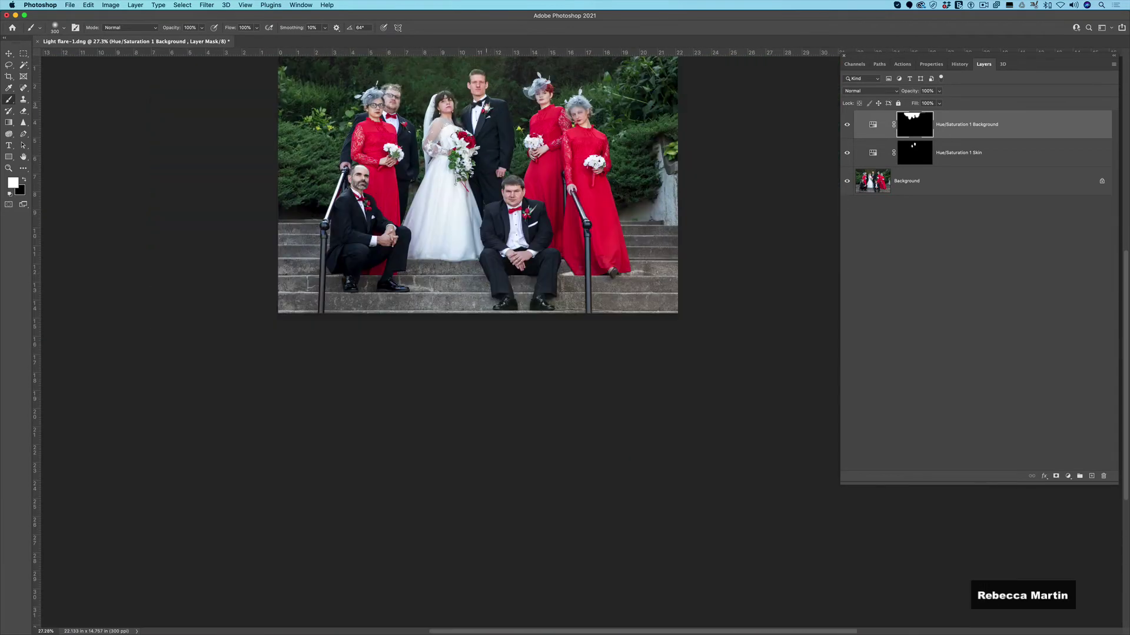
{"action": "scroll", "coordinate": [498, 182], "scroll_direction": "up", "scroll_amount": 2}
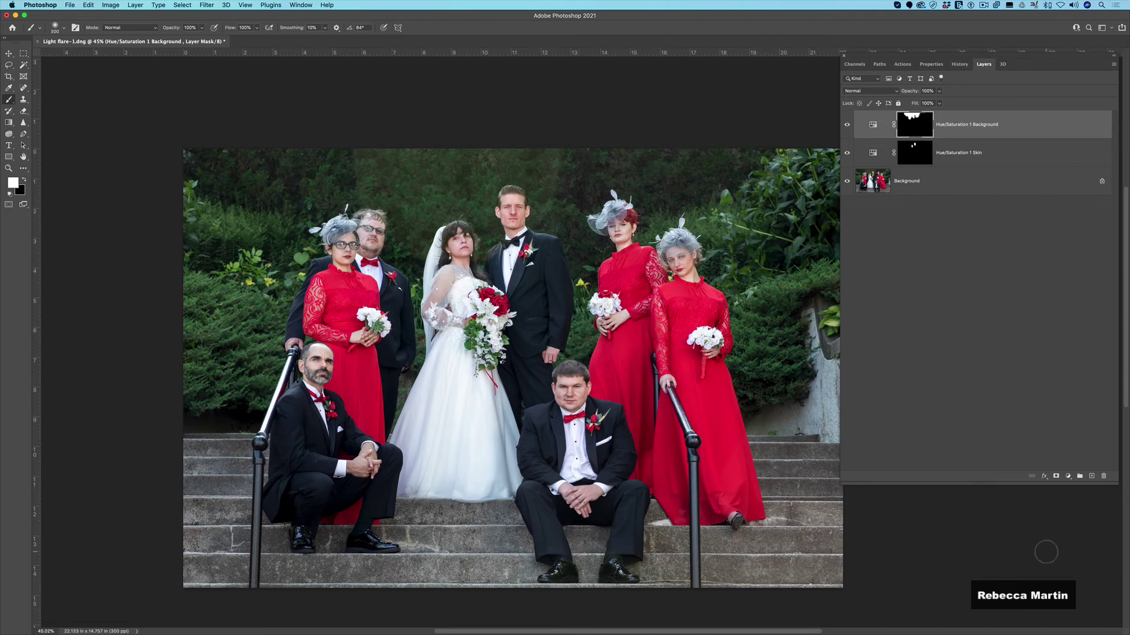
{"action": "left_click", "coordinate": [1068, 476]}
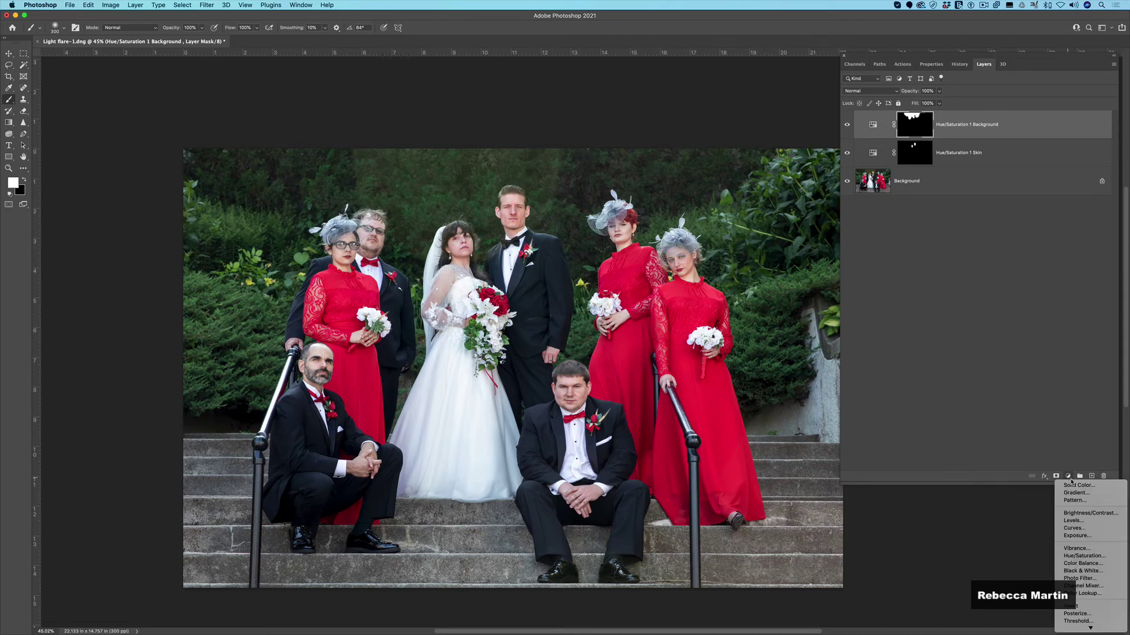
{"action": "left_click", "coordinate": [1076, 527]}
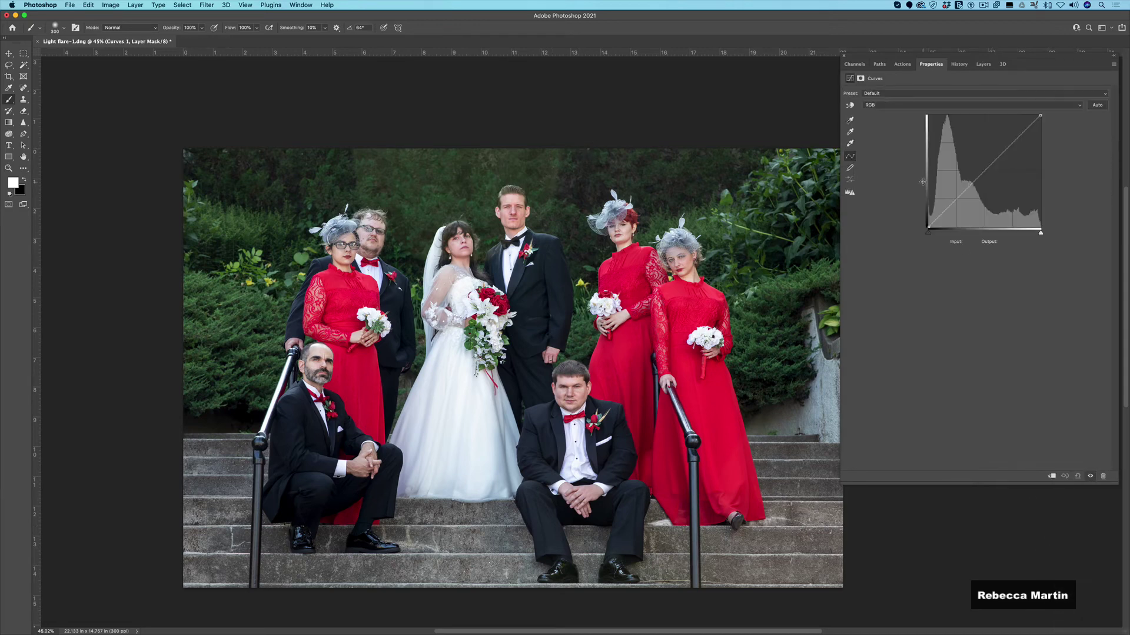
Step: Sample the flare patch on the curve, darken its tone to Output 30, and invert the Curves mask to black
{"action": "left_click", "coordinate": [849, 106]}
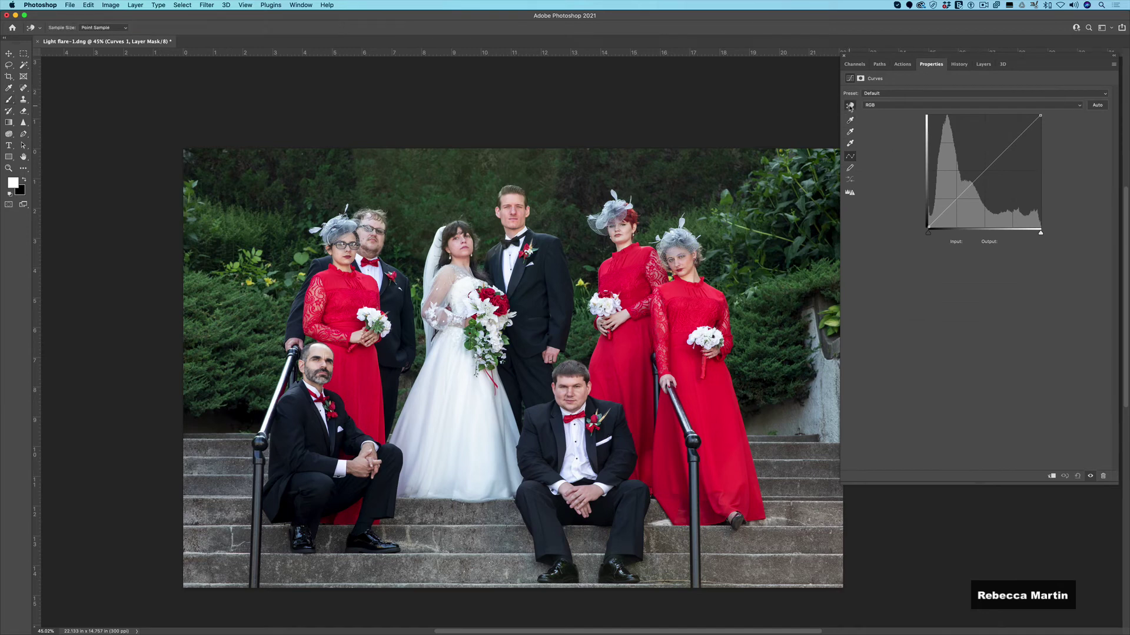
{"action": "left_click", "coordinate": [423, 157]}
{"action": "left_click_drag", "start_coordinate": [423, 158], "coordinate": [422, 171]}
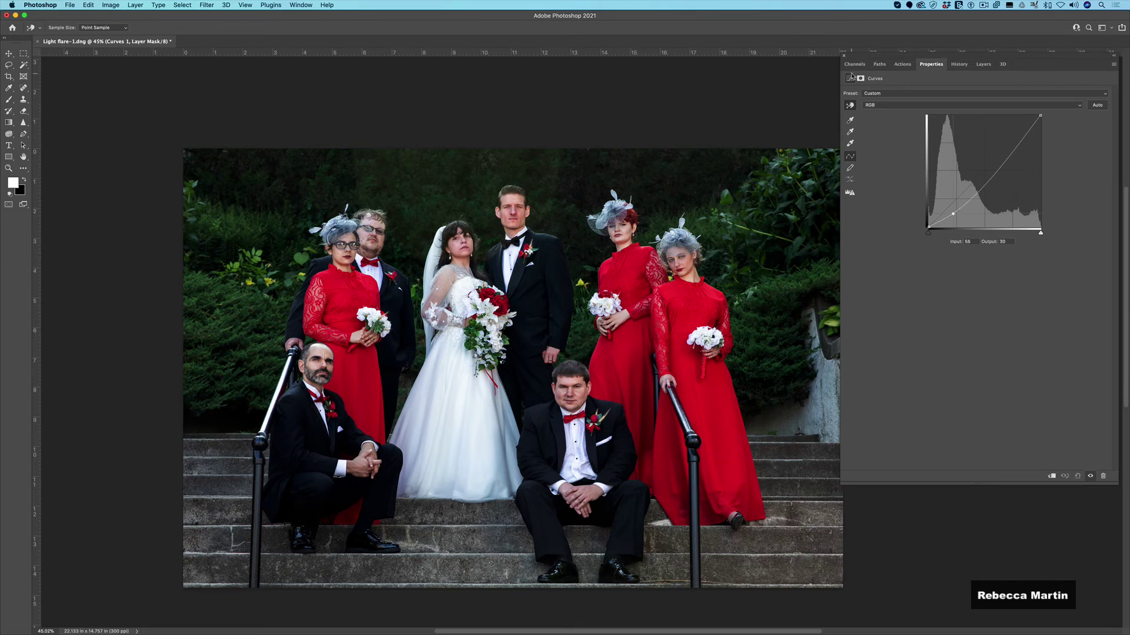
{"action": "left_click", "coordinate": [983, 64]}
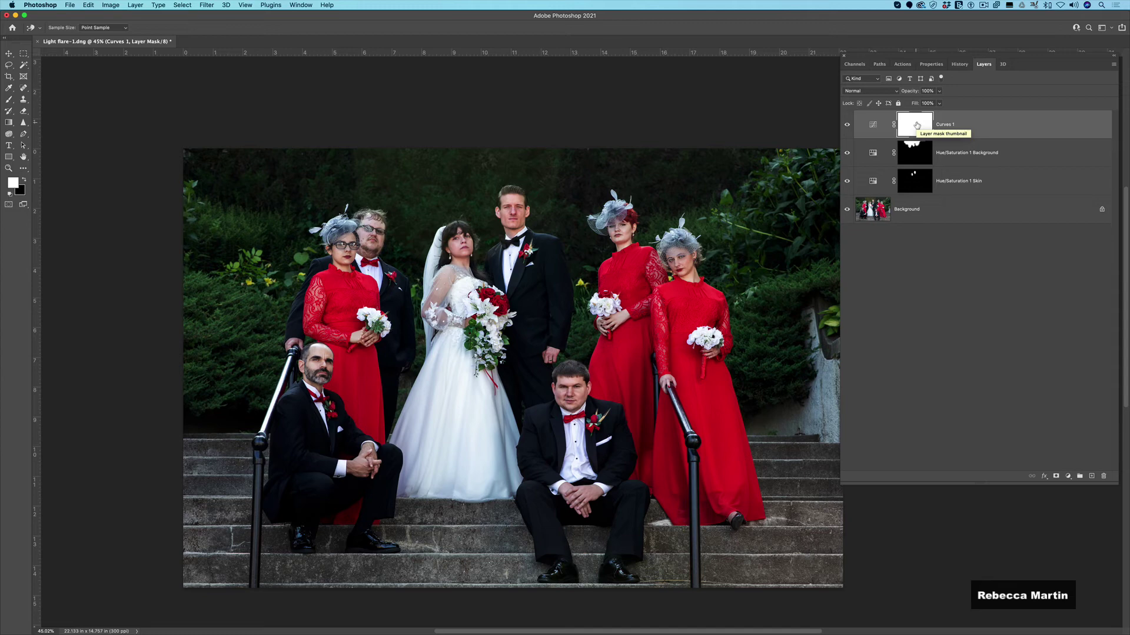
{"action": "key", "text": "super+i"}
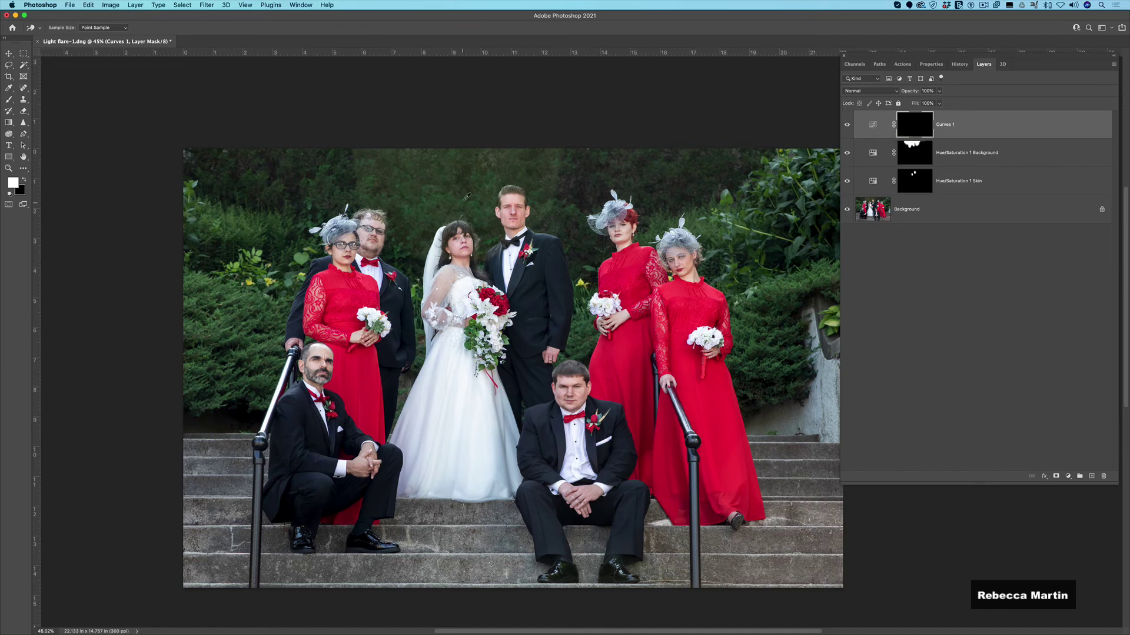
Step: Paint white on the Curves mask over the flare patch above the couple with a 600 px brush at 50% flow
{"action": "left_click", "coordinate": [9, 99]}
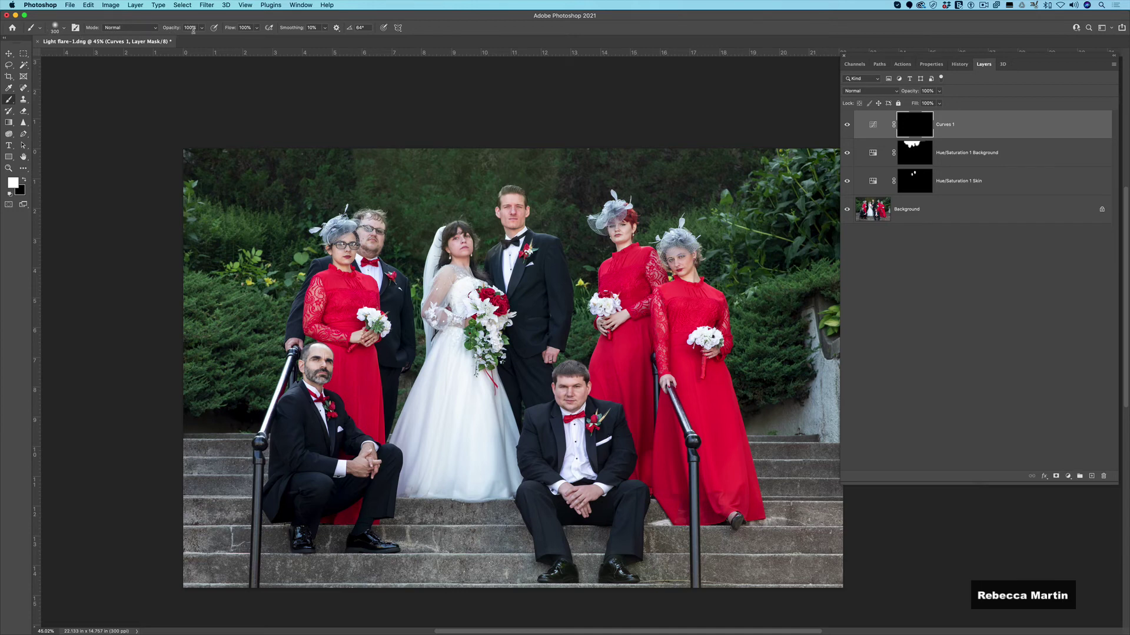
{"action": "left_click", "coordinate": [258, 28]}
{"action": "key", "text": "bracketright"}
{"action": "key", "text": "bracketright"}
{"action": "key", "text": "bracketright"}
{"action": "mouse_move", "coordinate": [359, 157]}
{"action": "left_mouse_down"}
{"action": "mouse_move", "coordinate": [579, 154]}
{"action": "mouse_move", "coordinate": [558, 185]}
{"action": "mouse_move", "coordinate": [558, 134]}
{"action": "mouse_move", "coordinate": [342, 178]}
{"action": "mouse_move", "coordinate": [380, 238]}
{"action": "mouse_move", "coordinate": [411, 225]}
{"action": "mouse_move", "coordinate": [413, 248]}
{"action": "mouse_move", "coordinate": [395, 199]}
{"action": "mouse_move", "coordinate": [347, 186]}
{"action": "mouse_move", "coordinate": [354, 137]}
{"action": "mouse_move", "coordinate": [486, 125]}
{"action": "mouse_move", "coordinate": [534, 149]}
{"action": "mouse_move", "coordinate": [487, 141]}
{"action": "left_mouse_up"}
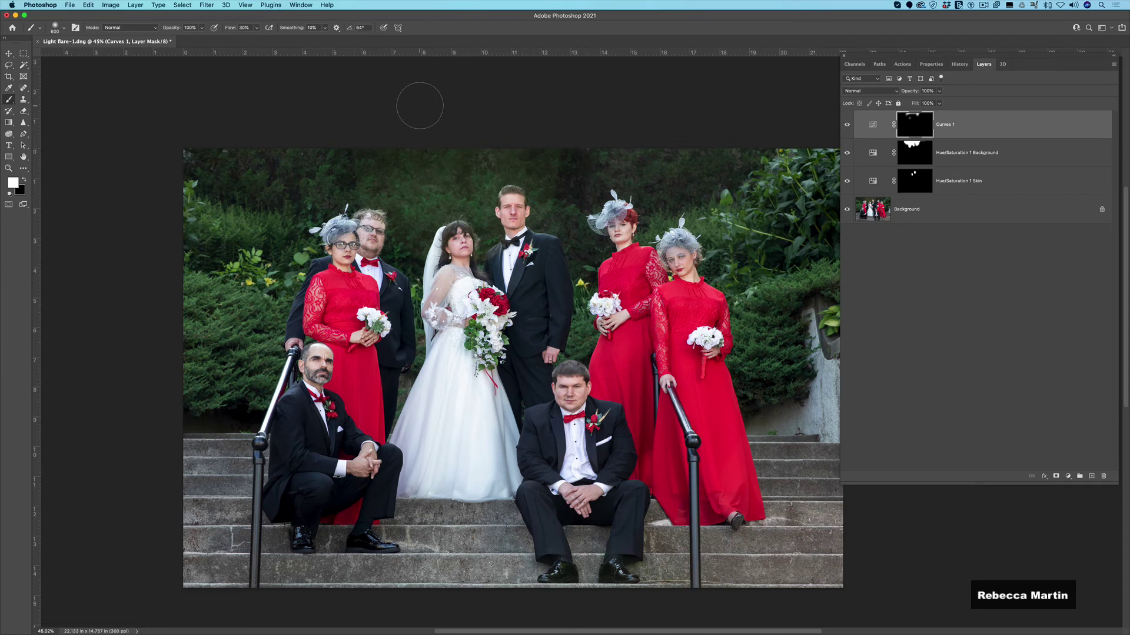
Step: Paint black on the Curves mask along the upper edge of the flare patch to reduce the darkening there
{"action": "key", "text": "x"}
{"action": "mouse_move", "coordinate": [293, 174]}
{"action": "left_mouse_down"}
{"action": "mouse_move", "coordinate": [293, 151]}
{"action": "mouse_move", "coordinate": [555, 191]}
{"action": "left_mouse_up"}
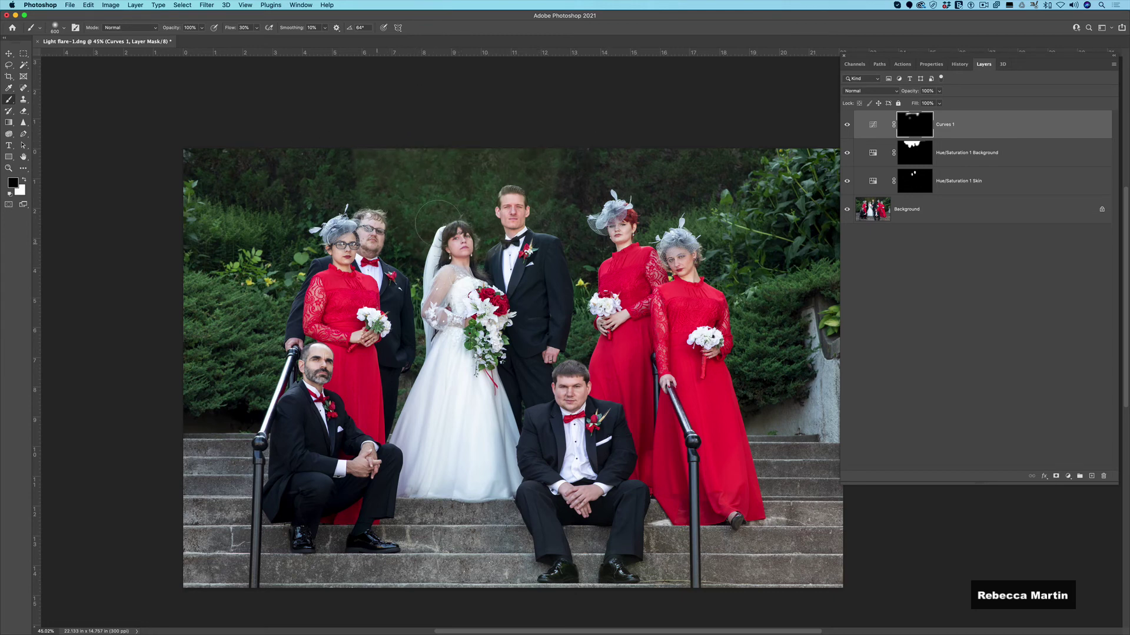
{"action": "mouse_move", "coordinate": [285, 153]}
{"action": "left_mouse_down"}
{"action": "mouse_move", "coordinate": [469, 129]}
{"action": "mouse_move", "coordinate": [597, 159]}
{"action": "mouse_move", "coordinate": [408, 153]}
{"action": "left_mouse_up"}
Step: Paint white on the Curves mask at 10% flow over the flare patch's left edge along the top of the photo
{"action": "key", "text": "x"}
{"action": "left_click", "coordinate": [257, 28]}
{"action": "left_click_drag", "start_coordinate": [251, 40], "coordinate": [251, 41]}
{"action": "left_click", "coordinate": [356, 159]}
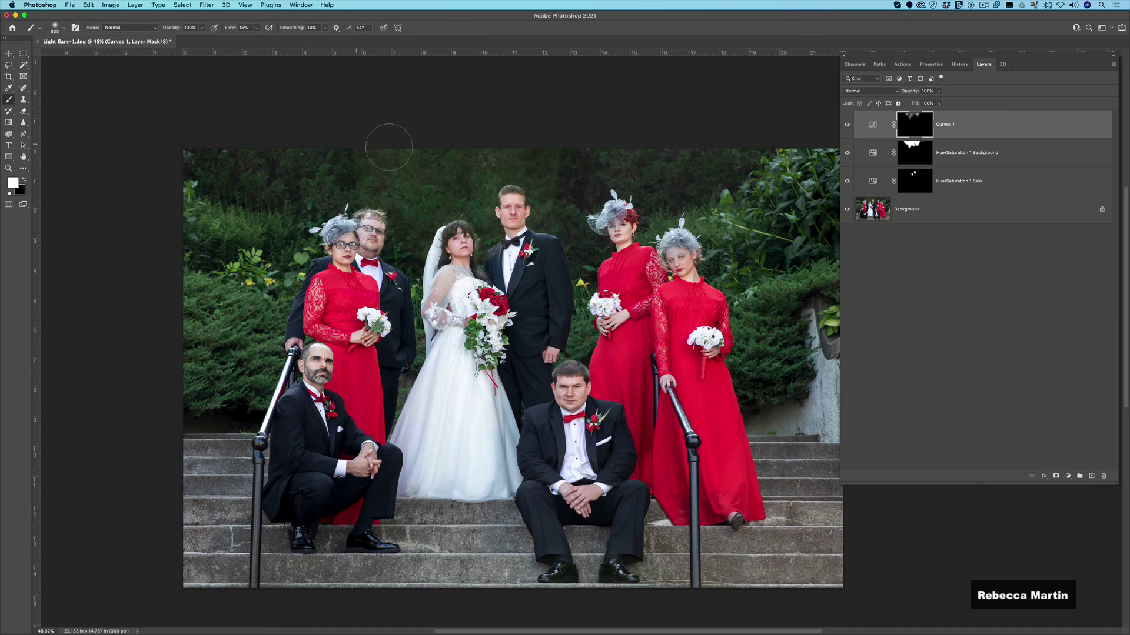
Step: Compare the whole corrected photo with the original by isolating the Background layer and restoring all adjustments
{"action": "scroll", "coordinate": [617, 109], "scroll_direction": "down", "scroll_amount": 5}
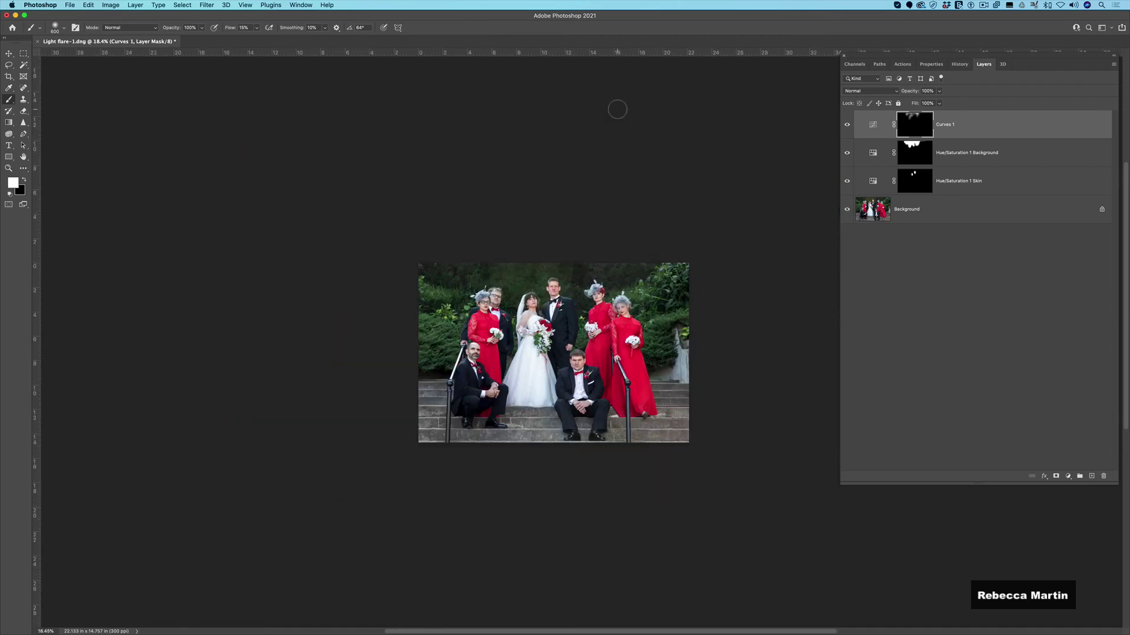
{"action": "left_click_drag", "start_coordinate": [577, 377], "coordinate": [575, 308]}
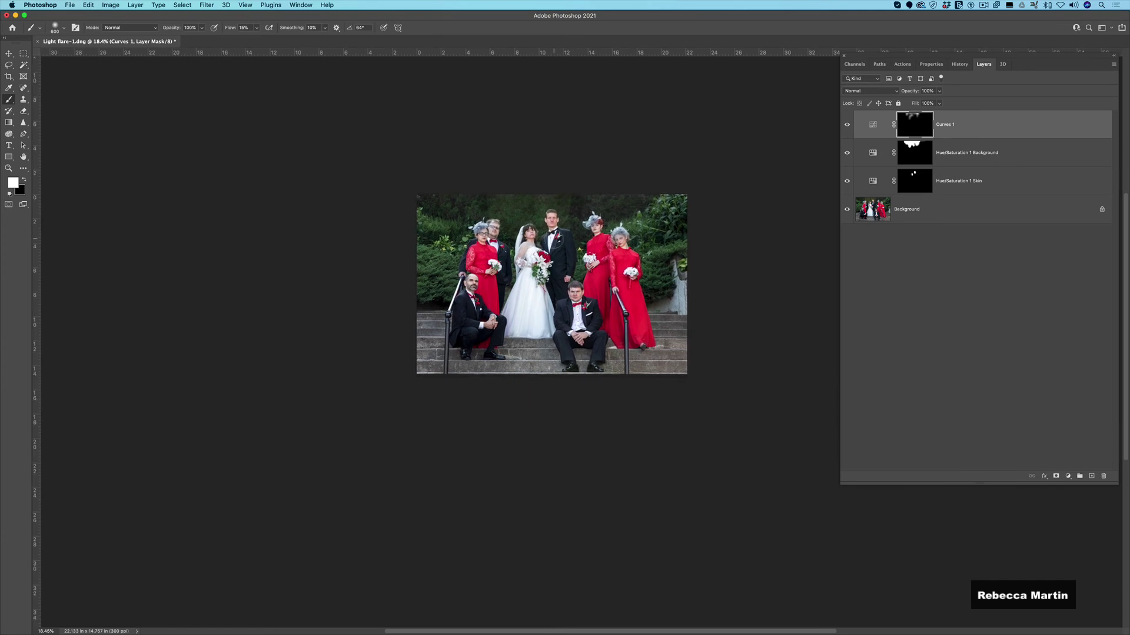
{"action": "scroll", "coordinate": [553, 239], "scroll_direction": "up", "scroll_amount": 5}
{"action": "scroll", "coordinate": [554, 239], "scroll_direction": "down", "scroll_amount": 2}
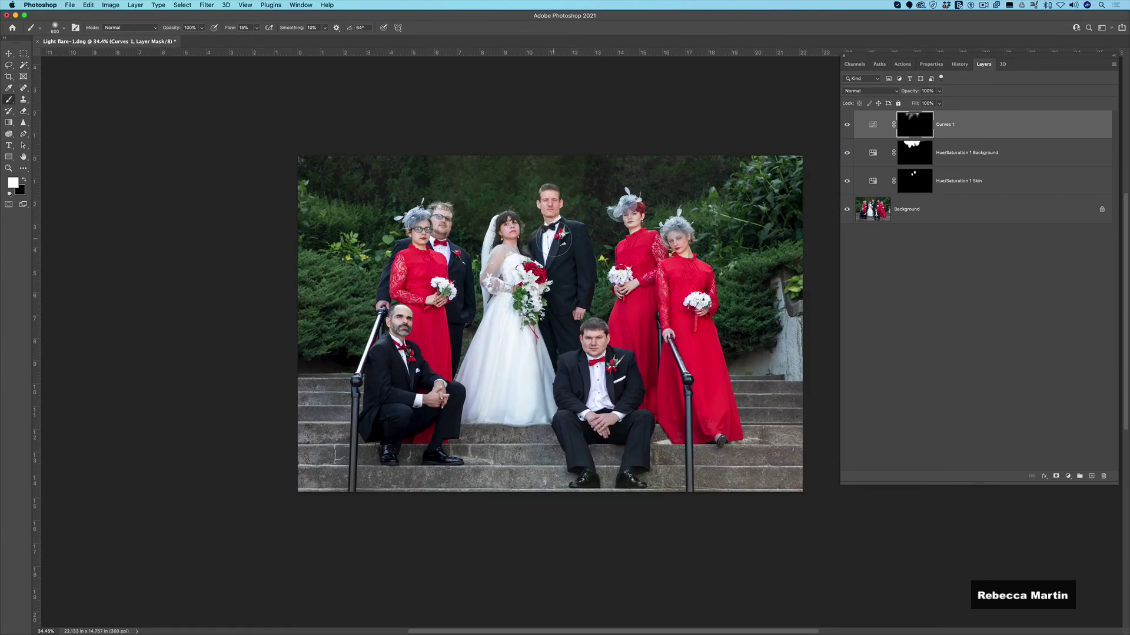
{"action": "left_click", "coordinate": [848, 210], "text": "alt"}
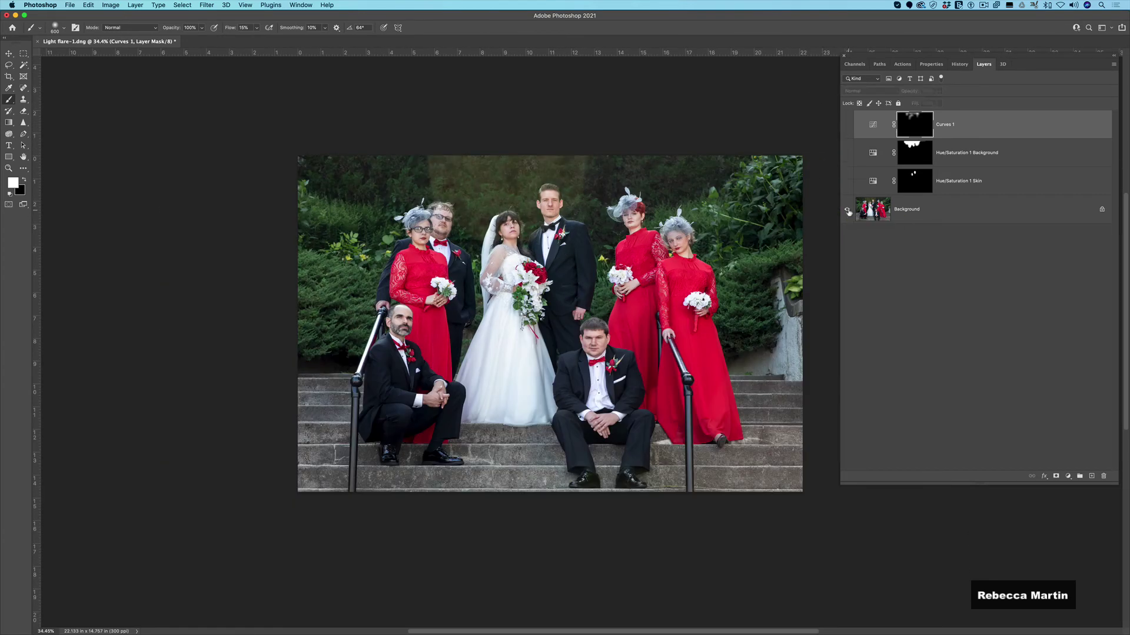
{"action": "left_click", "coordinate": [848, 211], "text": "alt"}
{"action": "left_click", "coordinate": [847, 211], "text": "alt"}
{"action": "left_click", "coordinate": [847, 211], "text": "alt"}
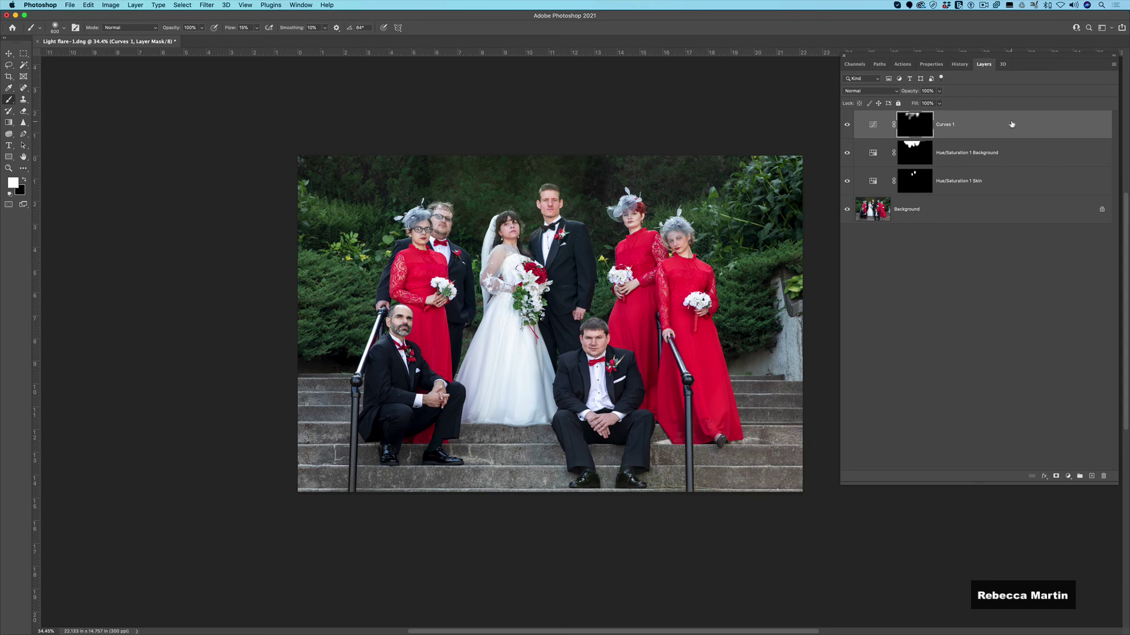
Step: Add an empty layer above Curves 1 and set the Clone Stamp to Normal mode with 11% flow
{"action": "left_click", "coordinate": [1092, 476]}
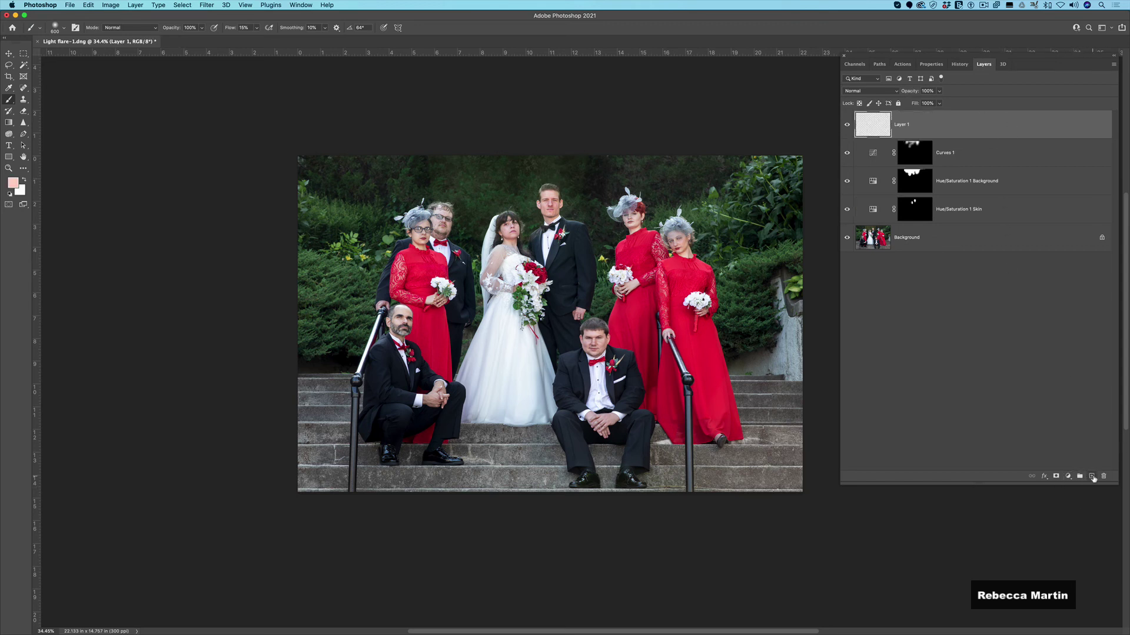
{"action": "left_click", "coordinate": [24, 99]}
{"action": "scroll", "coordinate": [430, 150], "scroll_direction": "up", "scroll_amount": 3}
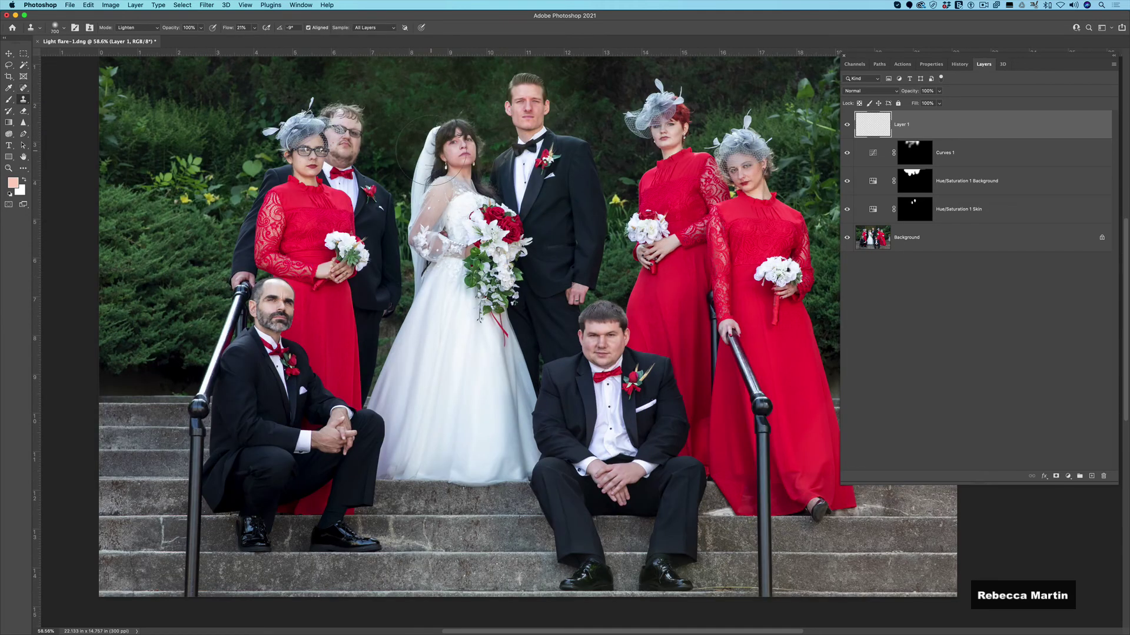
{"action": "left_click", "coordinate": [133, 29]}
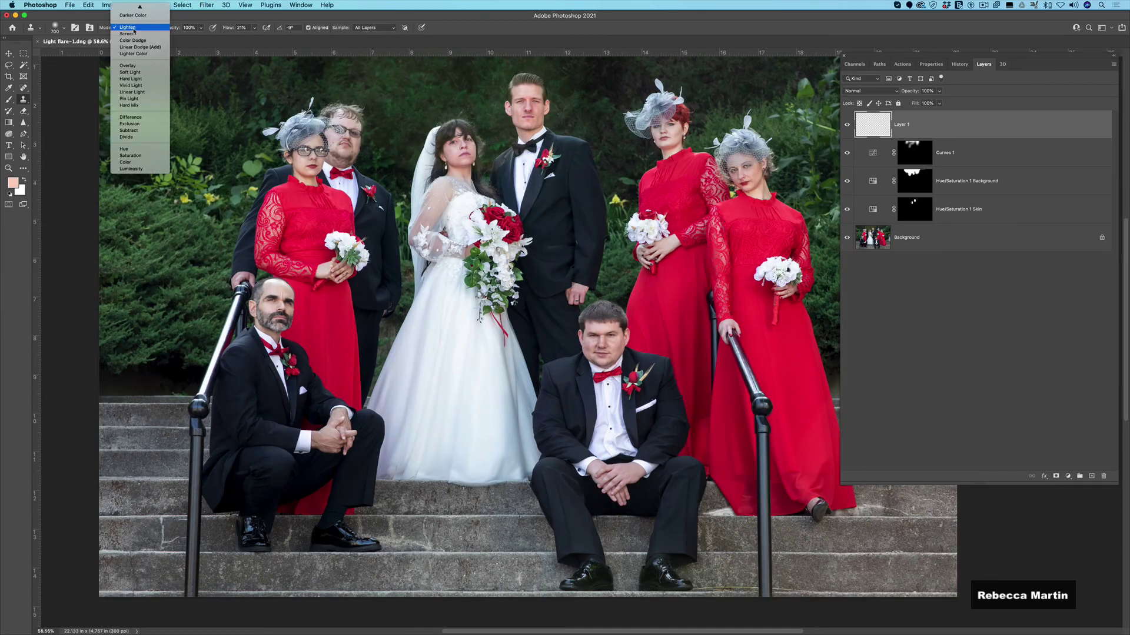
{"action": "left_click", "coordinate": [127, 6]}
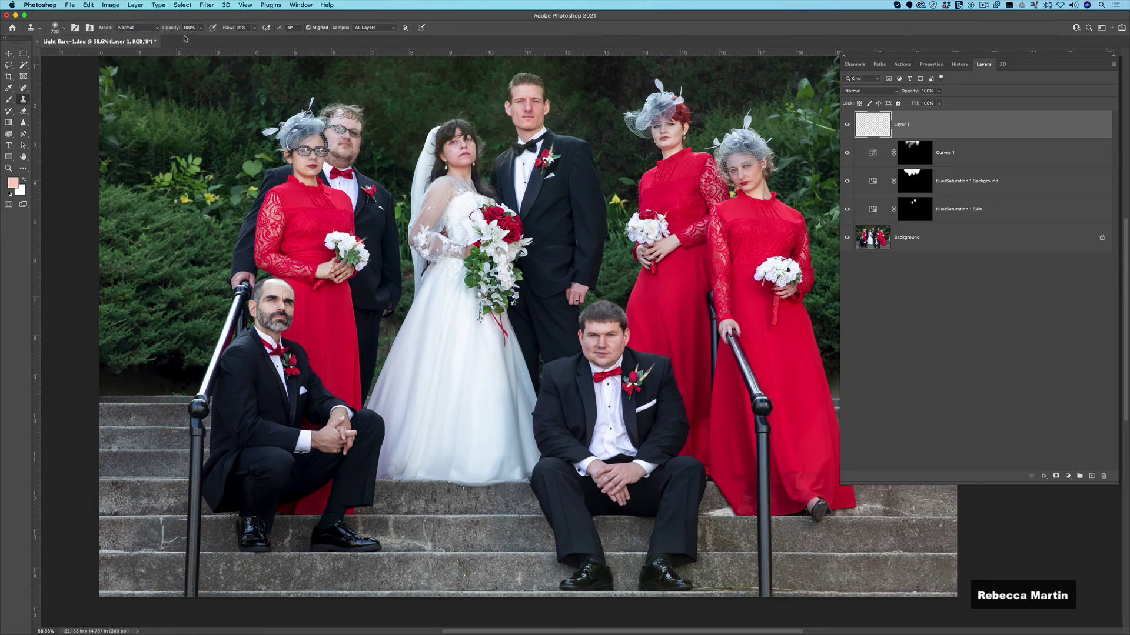
{"action": "left_click", "coordinate": [254, 30]}
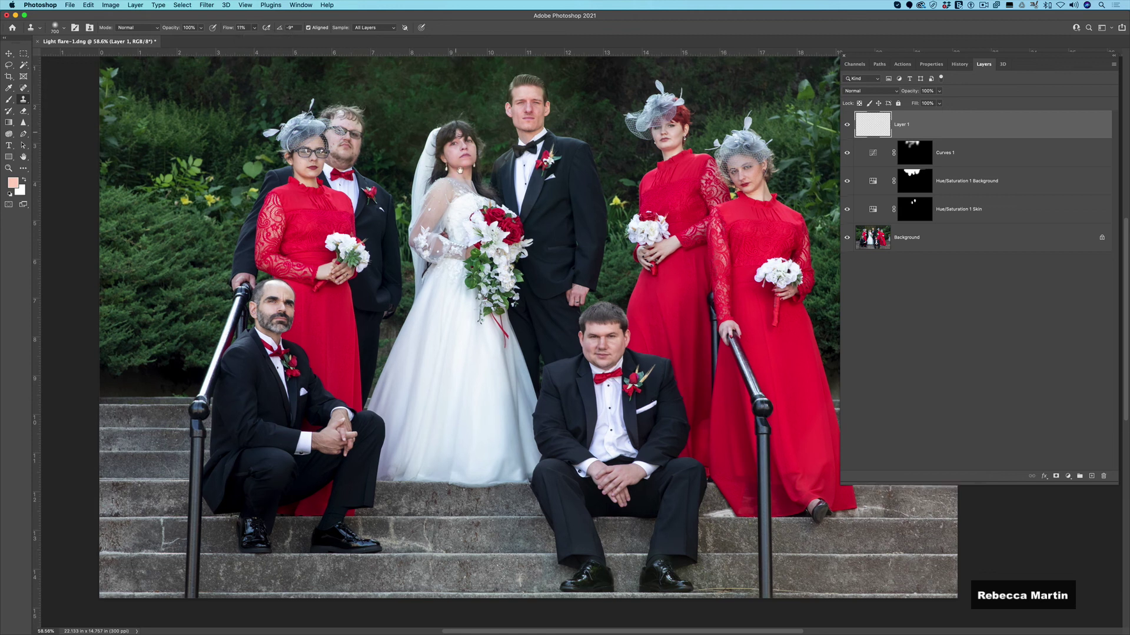
Step: Clone neighbouring dark foliage over the flare patch's left edge on the new layer with a 400 px Clone Stamp
{"action": "scroll", "coordinate": [425, 221], "scroll_direction": "up", "scroll_amount": 5}
{"action": "key", "text": "bracketleft"}
{"action": "key", "text": "bracketleft"}
{"action": "key", "text": "bracketleft"}
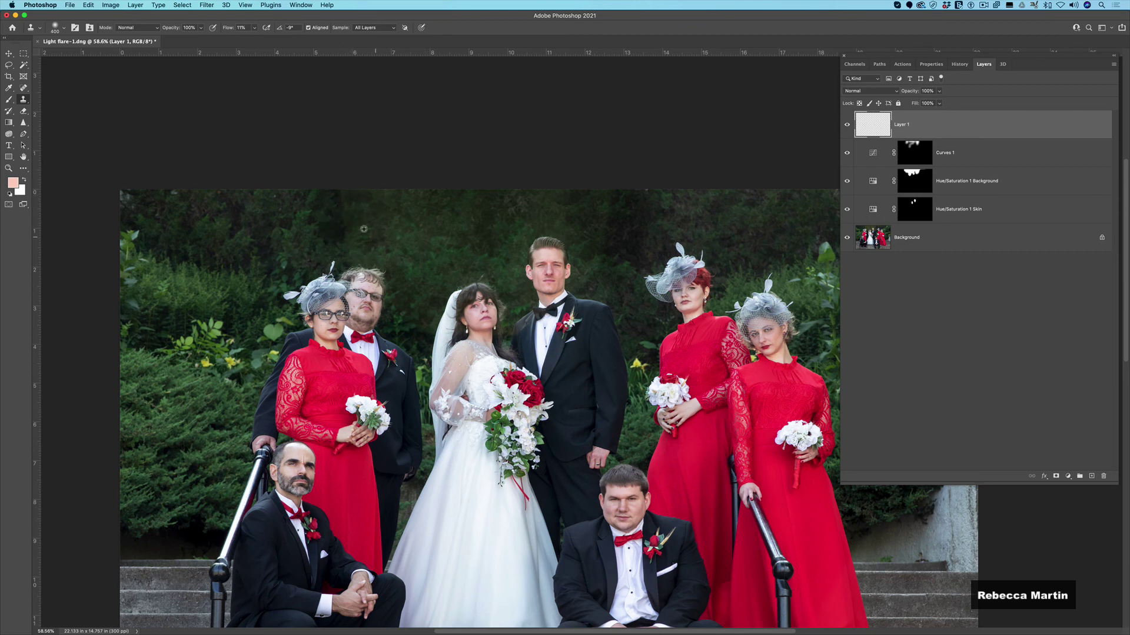
{"action": "left_click", "coordinate": [326, 230], "text": "alt"}
{"action": "scroll", "coordinate": [327, 232], "scroll_direction": "up", "scroll_amount": 3}
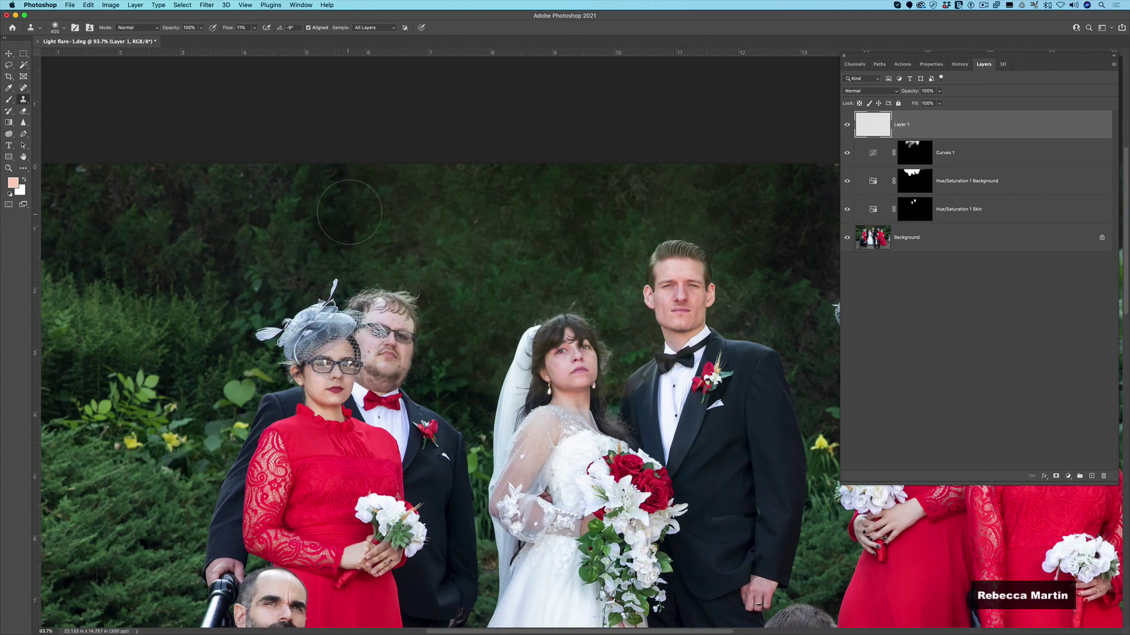
{"action": "left_click", "coordinate": [322, 230], "text": "alt"}
{"action": "left_click", "coordinate": [360, 227]}
{"action": "left_click", "coordinate": [323, 200], "text": "alt"}
{"action": "mouse_move", "coordinate": [353, 179]}
{"action": "left_mouse_down"}
{"action": "mouse_move", "coordinate": [345, 187]}
{"action": "mouse_move", "coordinate": [346, 171]}
{"action": "left_mouse_up"}
{"action": "scroll", "coordinate": [536, 221], "scroll_direction": "down", "scroll_amount": 3}
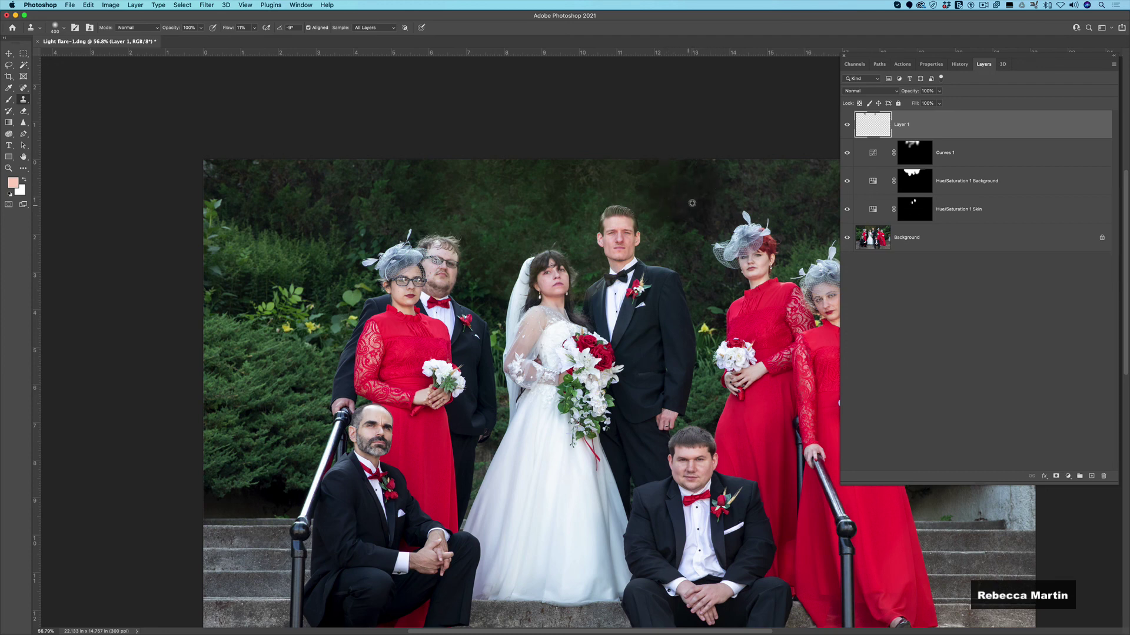
Step: Compare the photo with the cloned layer toggled, and against the original with all retouching layers hidden
{"action": "left_click", "coordinate": [847, 125]}
{"action": "left_click", "coordinate": [847, 125]}
{"action": "scroll", "coordinate": [794, 123], "scroll_direction": "down", "scroll_amount": 5}
{"action": "scroll", "coordinate": [795, 123], "scroll_direction": "up", "scroll_amount": 3}
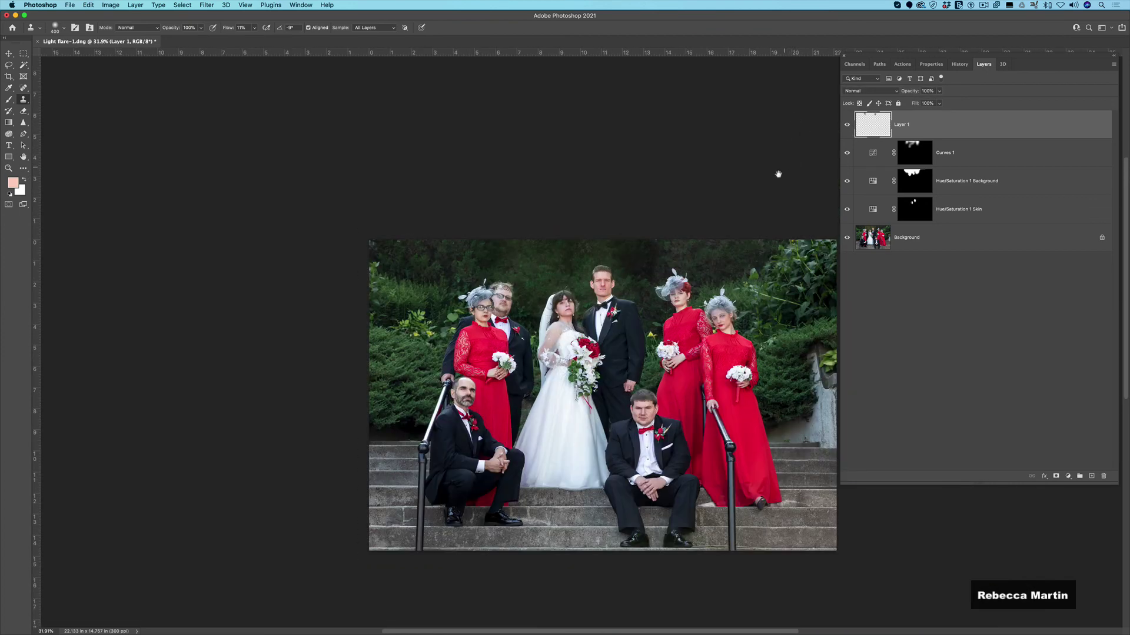
{"action": "left_click_drag", "start_coordinate": [687, 334], "coordinate": [637, 232]}
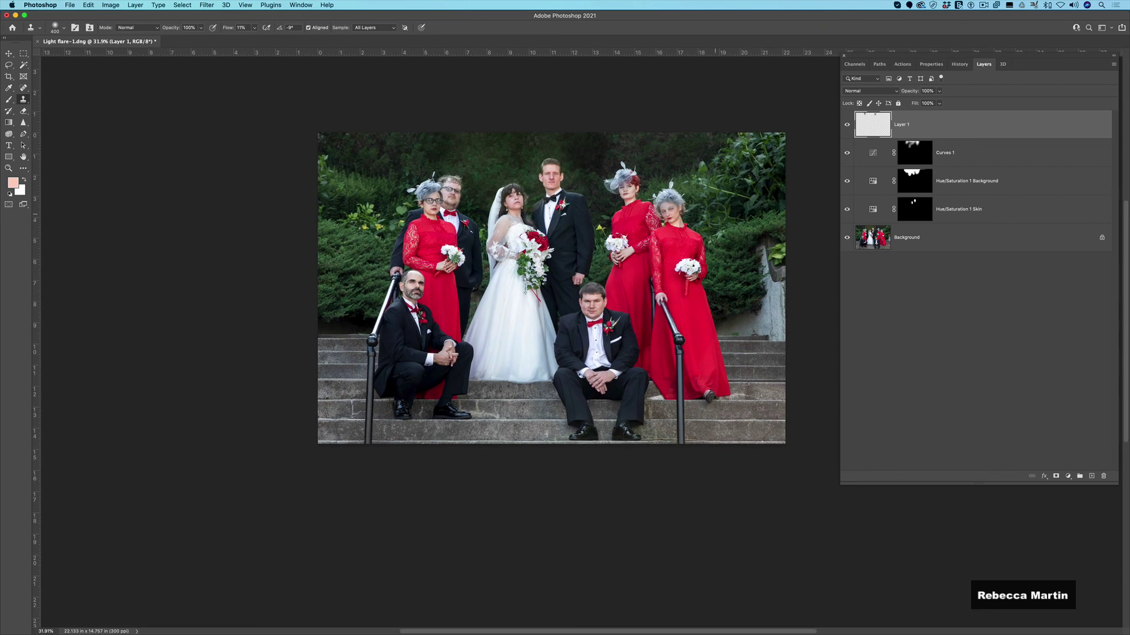
{"action": "left_click", "coordinate": [847, 238], "text": "alt"}
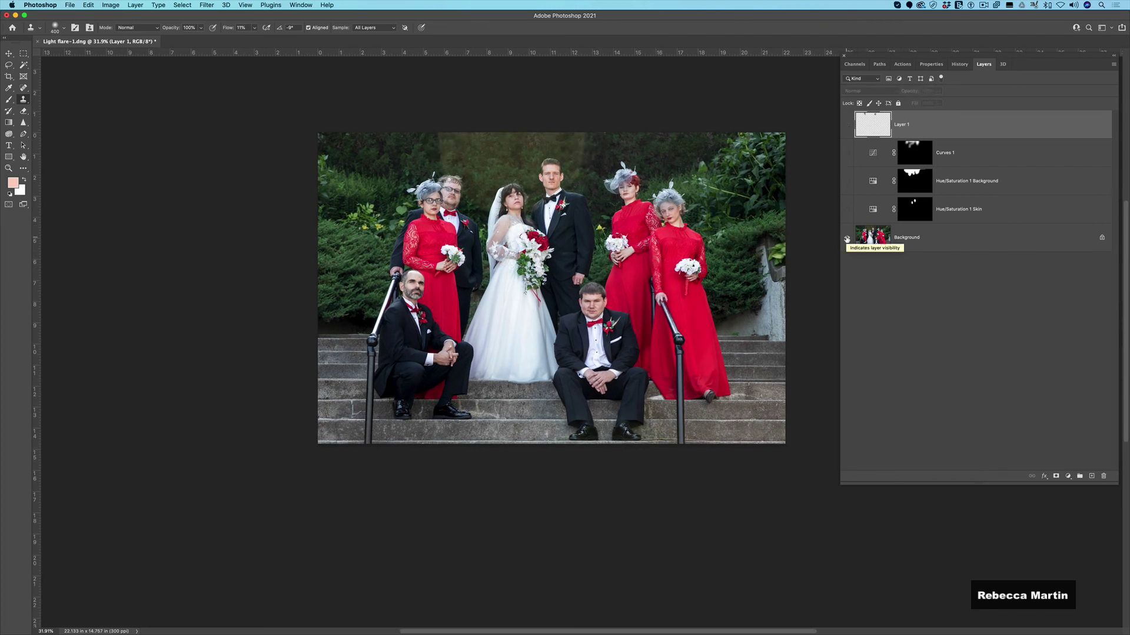
{"action": "left_click", "coordinate": [847, 238], "text": "alt"}
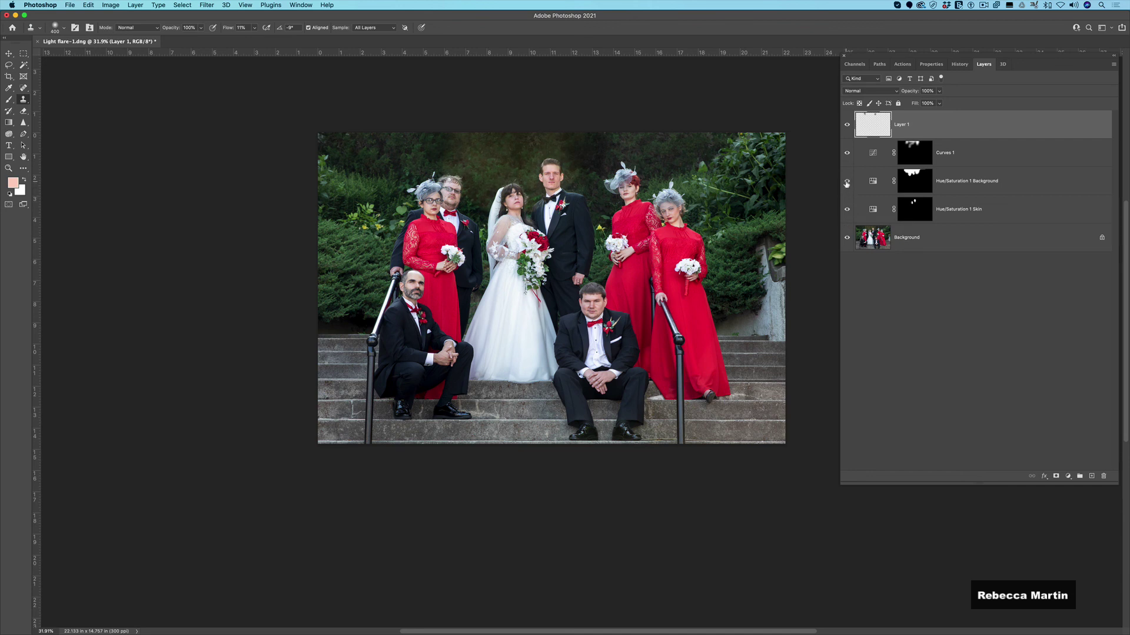
Step: Check what the Curves layer and the cloned layer each contribute by toggling their visibility
{"action": "left_click", "coordinate": [848, 153]}
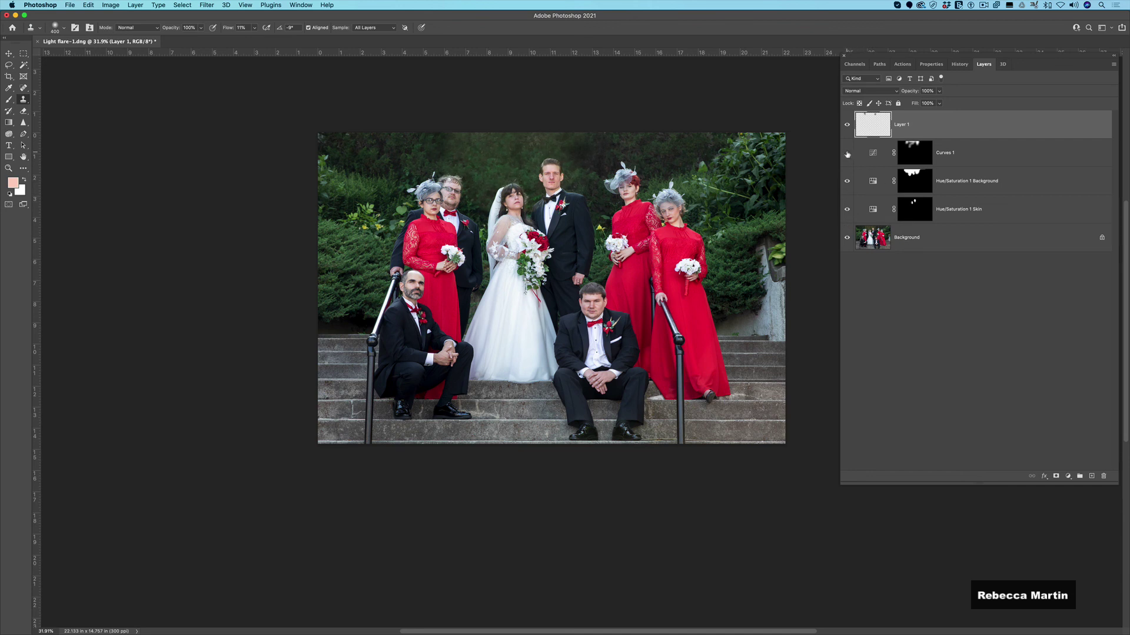
{"action": "left_click", "coordinate": [847, 154]}
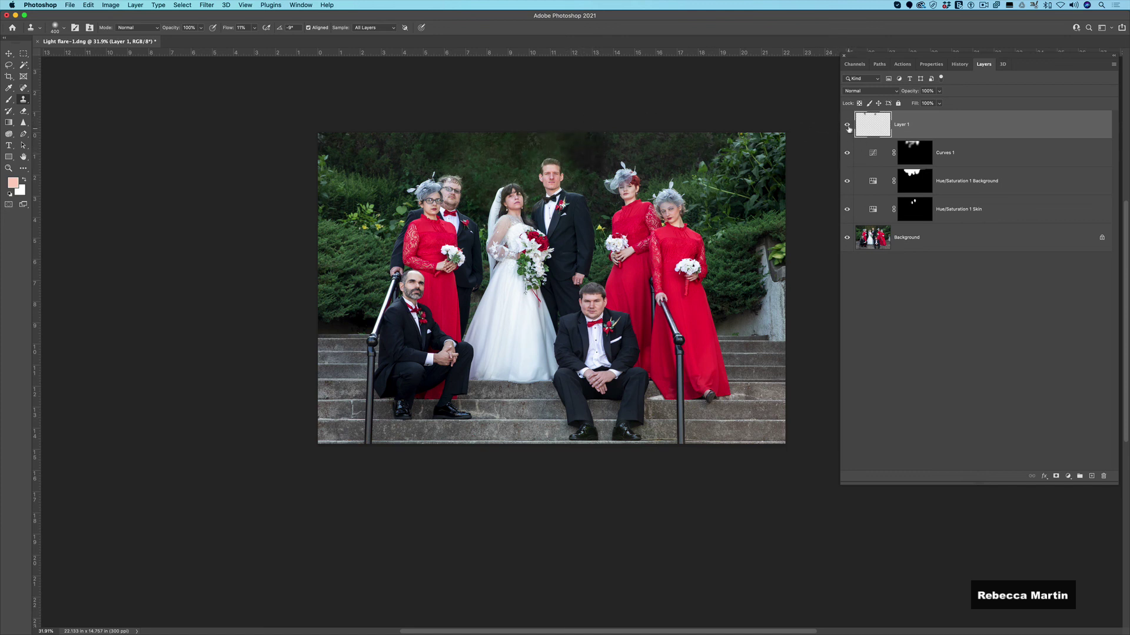
{"action": "left_click", "coordinate": [848, 125]}
{"action": "left_click", "coordinate": [848, 126]}
{"action": "left_click", "coordinate": [848, 125]}
{"action": "left_click", "coordinate": [848, 125]}
{"action": "left_click_drag", "start_coordinate": [759, 174], "coordinate": [698, 174]}
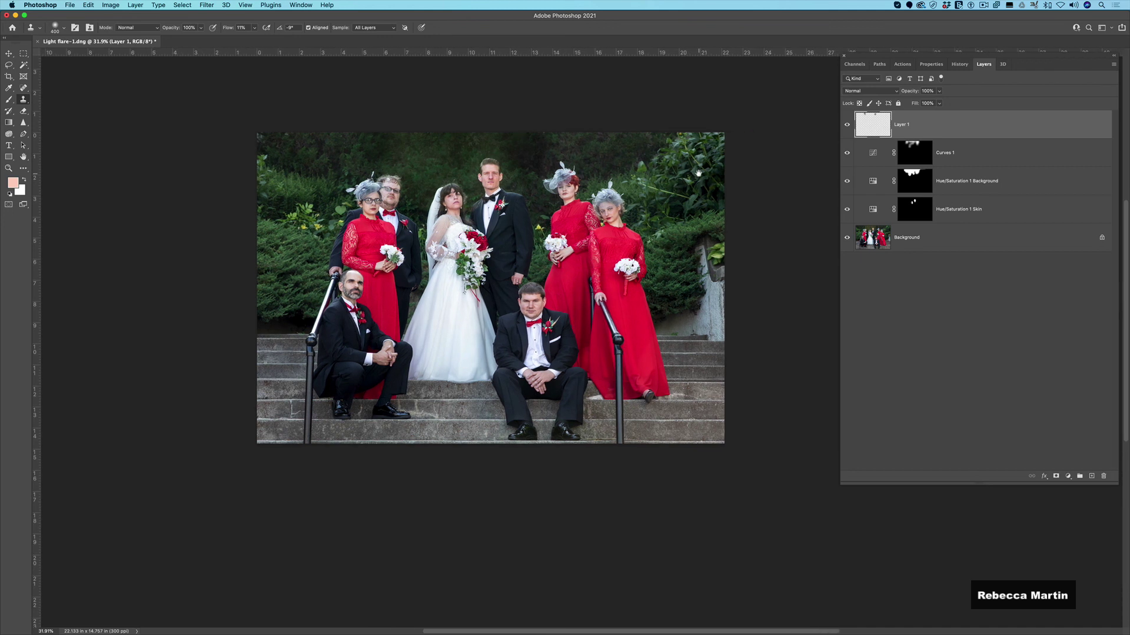